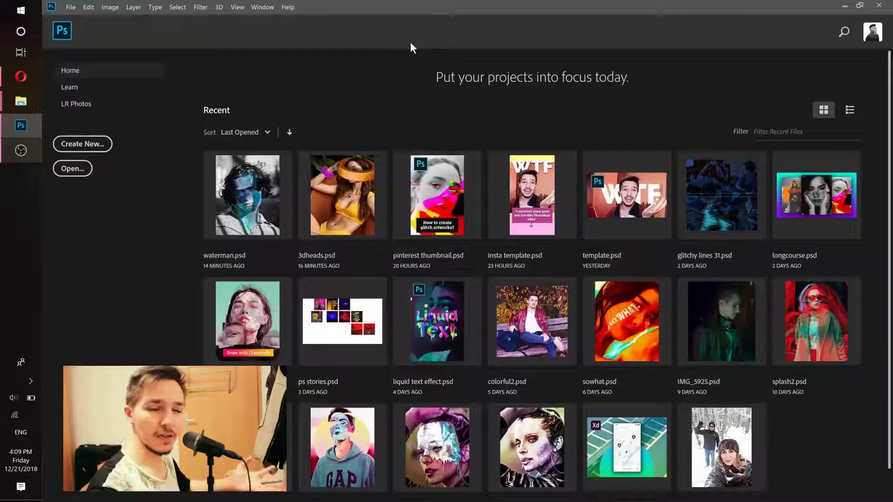
Step: Create a 1000 x 1250 px, 300 ppi RGB document with white background and place the black-and-white portrait JPG from the posters\24 folder
left_click(82, 144)
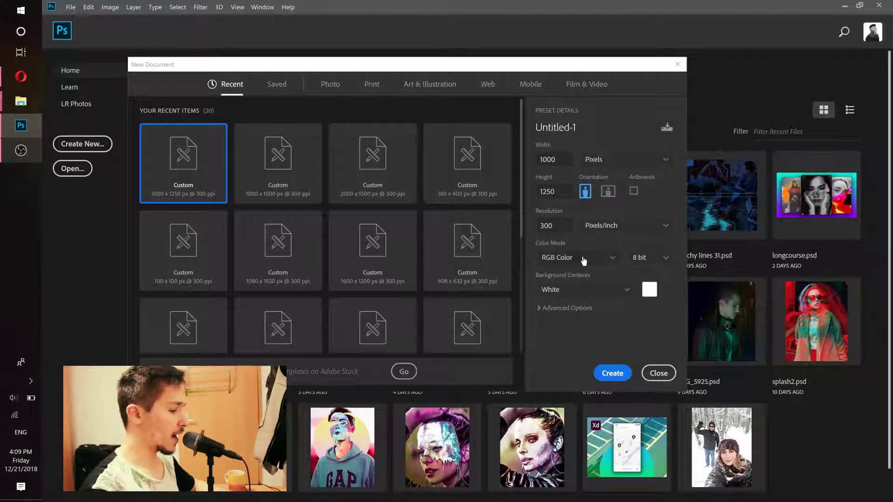
left_click(606, 375)
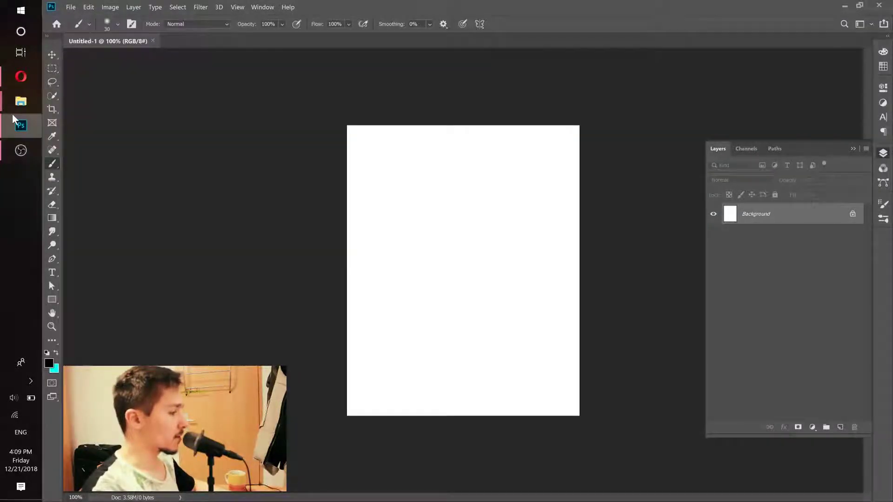
mouse_move(20, 101)
left_click(92, 77)
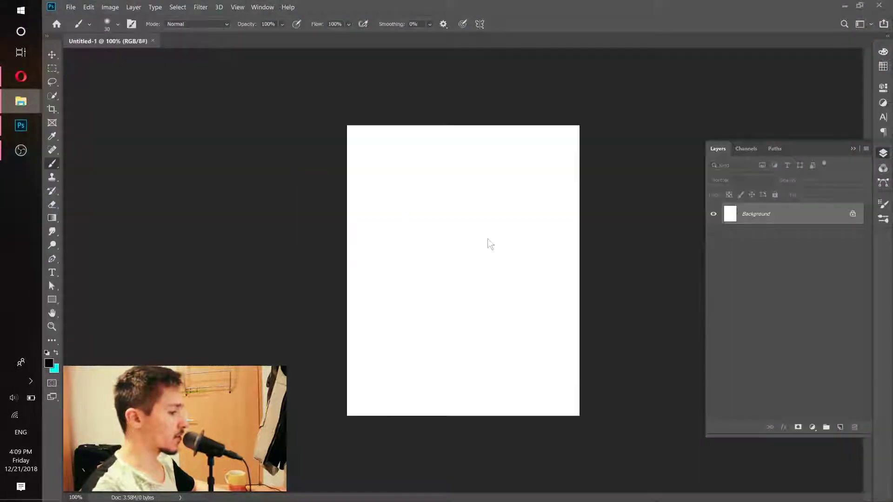
left_click(428, 234)
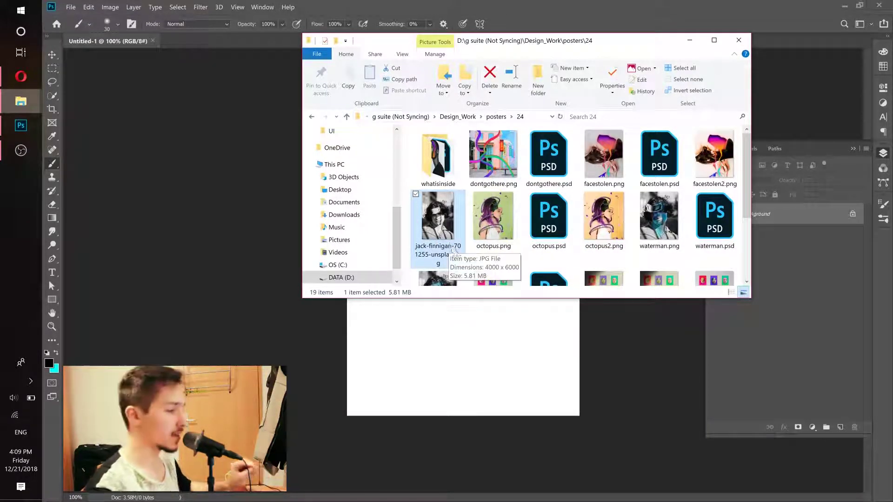
left_click_drag(441, 281, 448, 377)
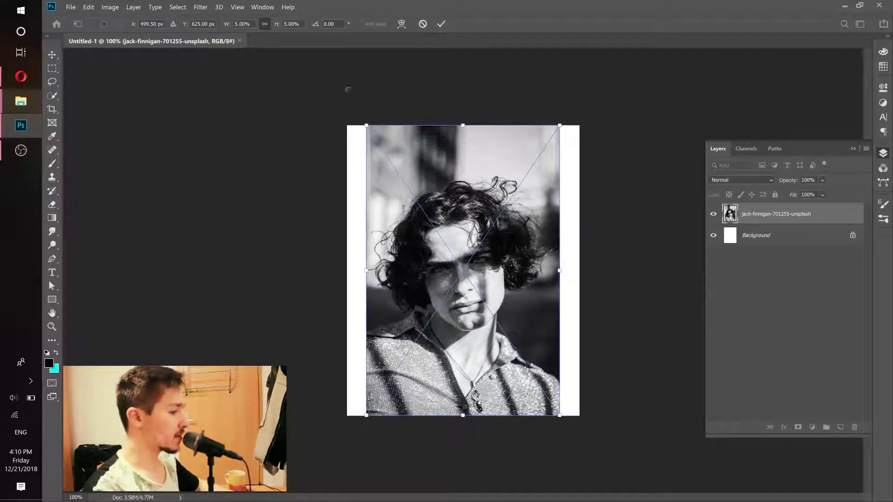
Step: Enlarge the placed portrait to about 6.1% so it covers the canvas, and delete the white Background layer
mouse_move(560, 273)
left_mouse_down()
mouse_move(584, 274)
mouse_move(575, 273)
left_mouse_up()
left_click_drag(367, 271, 349, 273)
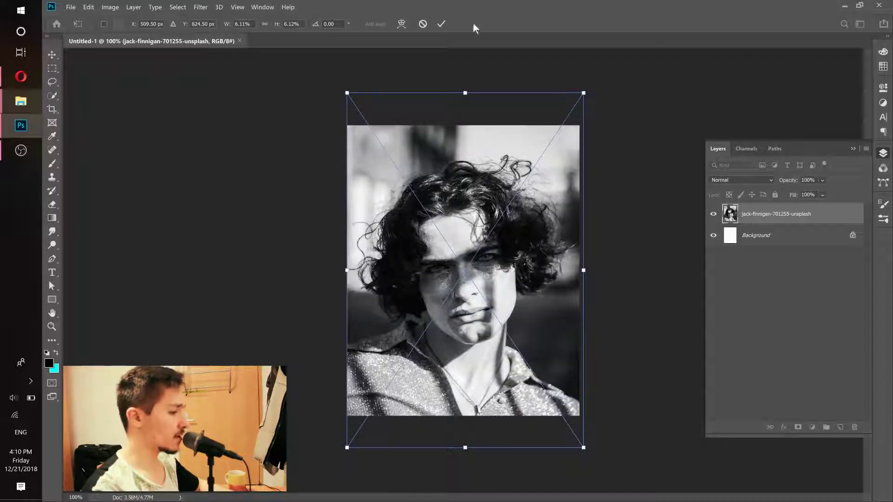
left_click(442, 22)
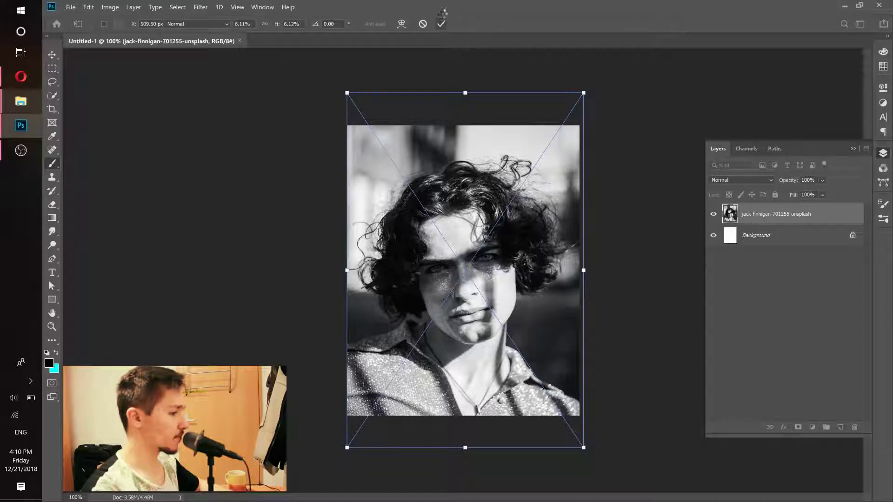
left_click(777, 239)
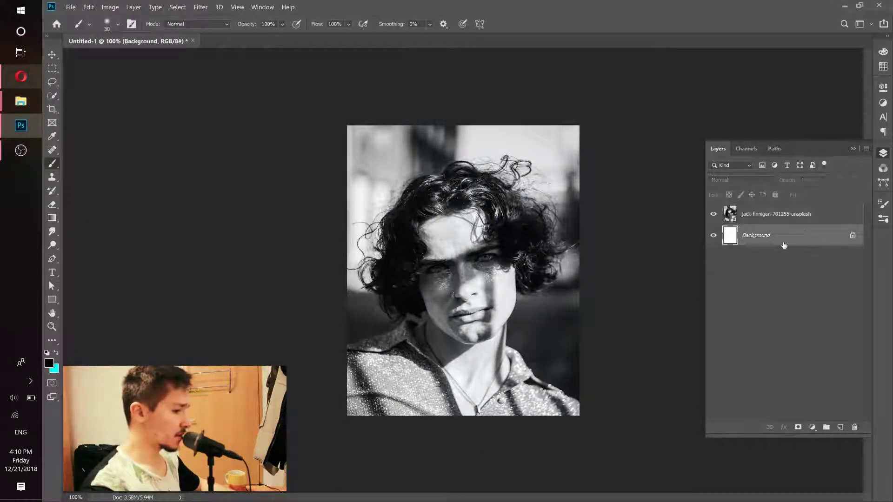
left_click_drag(790, 243, 854, 427)
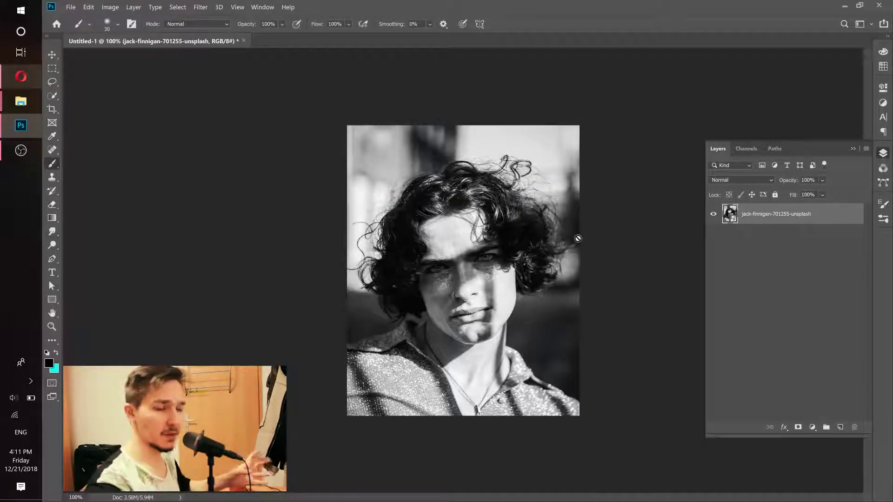
Step: Open the ocean-waves JPG from the posters\24 folder in the image viewer to preview it
mouse_move(20, 101)
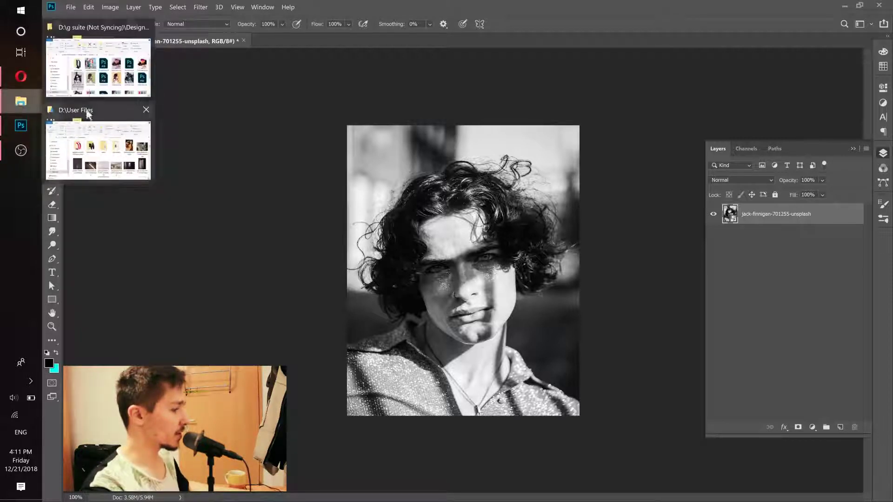
left_click(91, 139)
mouse_move(20, 101)
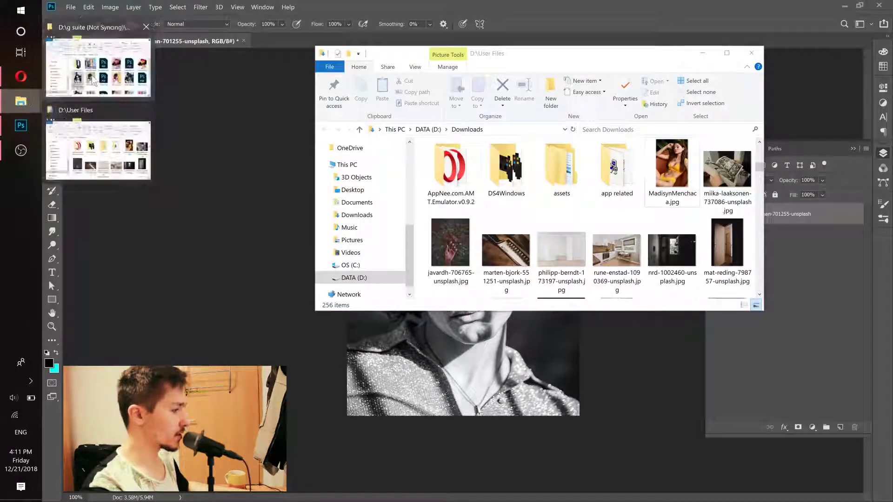
left_click(97, 65)
scroll(512, 210, "down", 3)
left_click(426, 235)
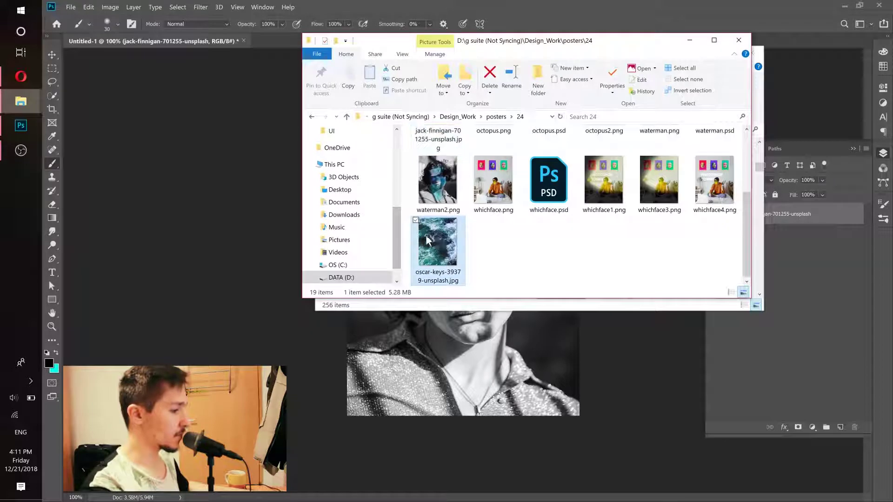
double_click(439, 238)
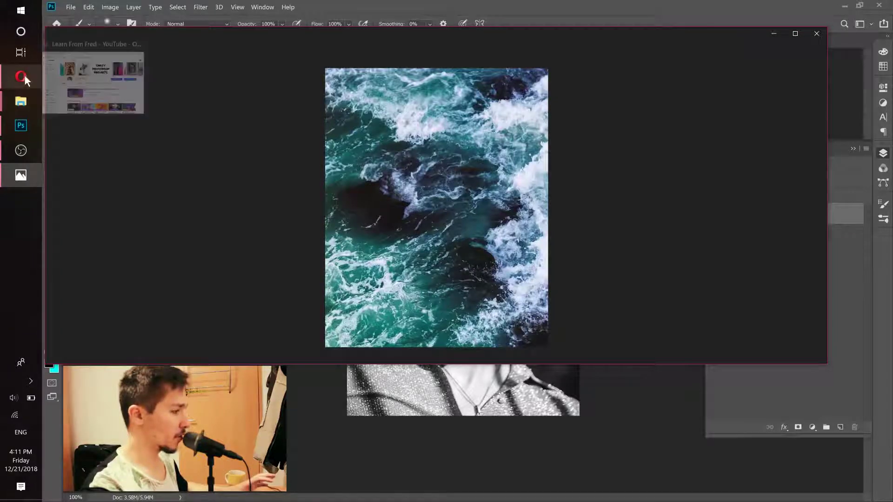
Step: Switch to the Opera browser and search unsplash.com for "sea" photos
left_click(24, 74)
left_click(98, 8)
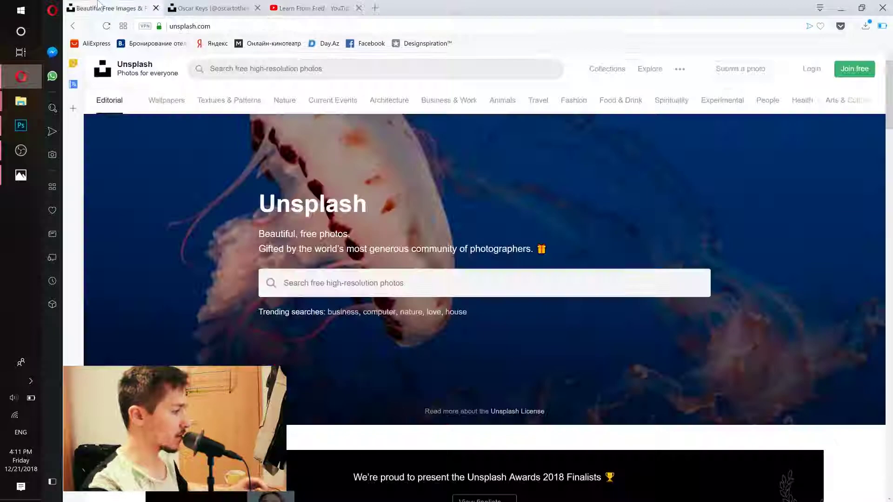
left_click_drag(207, 26, 158, 27)
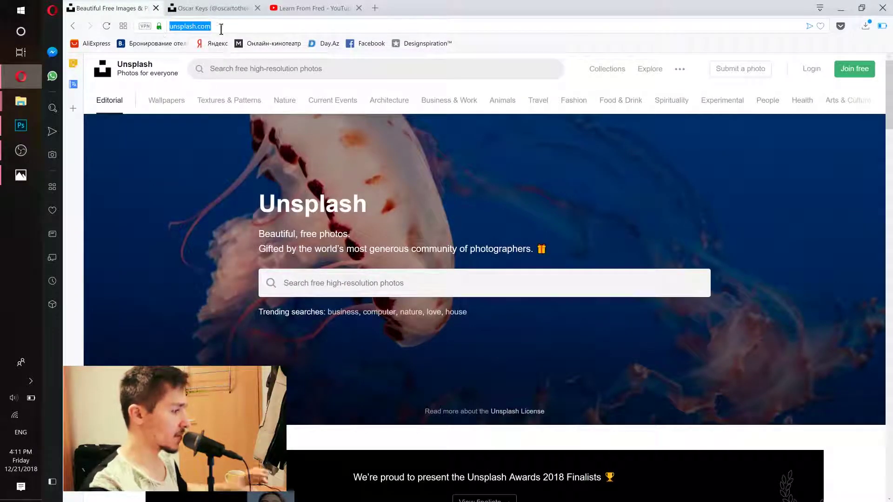
left_click(221, 29)
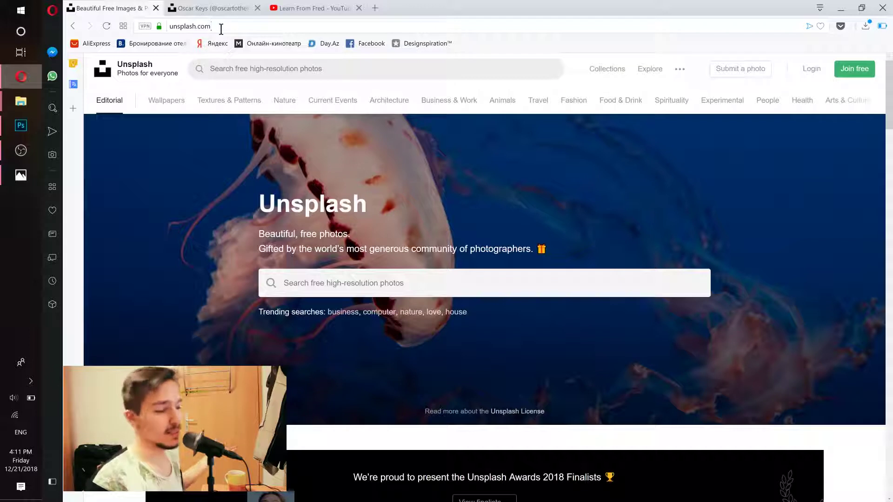
left_click(307, 282)
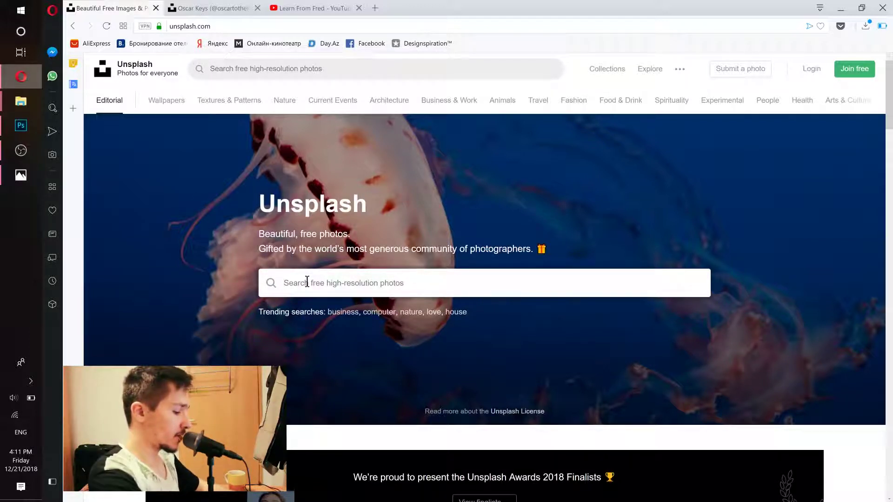
type("sea")
key("Return")
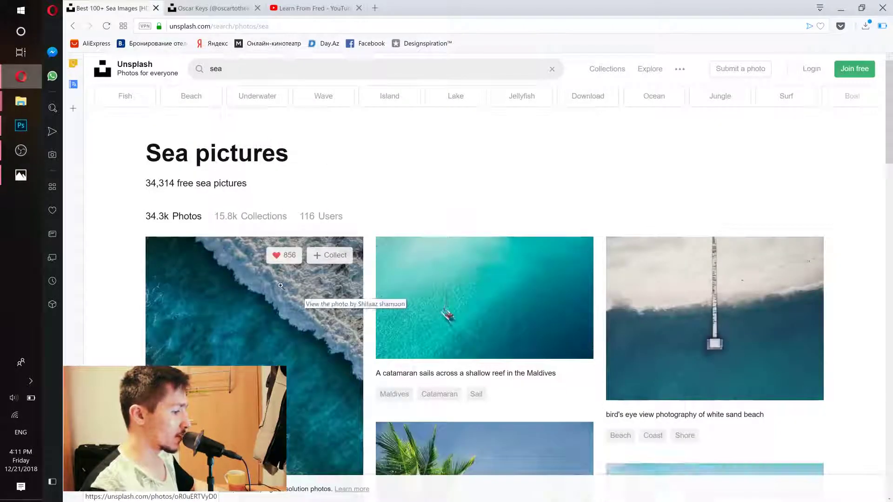
Step: Browse the sea photo results for water and wave pictures suitable as a texture
scroll(414, 184, "down", 2)
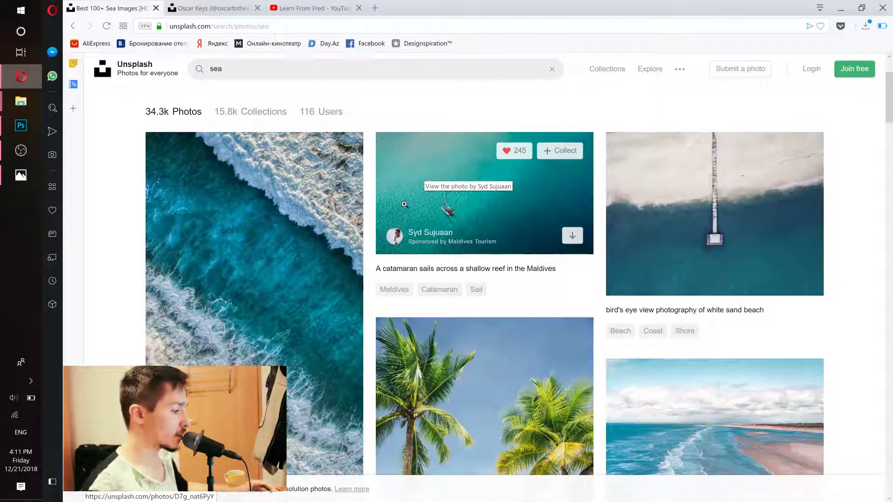
scroll(212, 270, "down", 2)
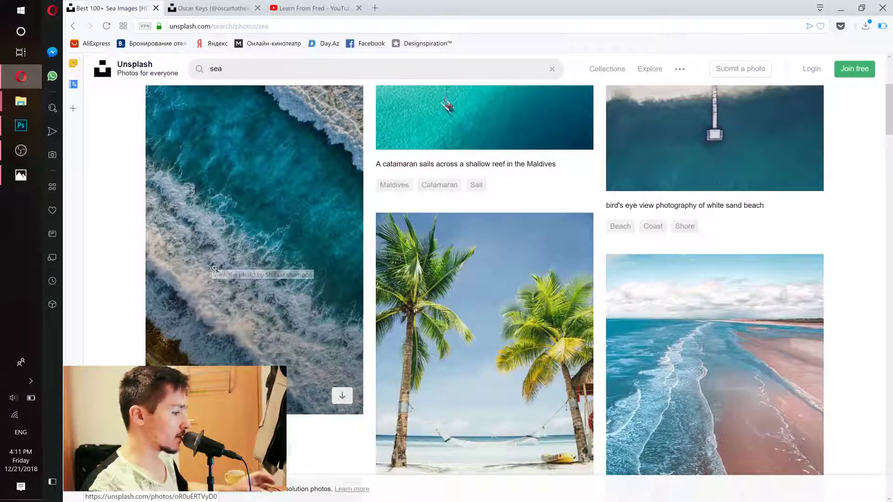
scroll(232, 260, "up", 2)
scroll(237, 279, "down", 2)
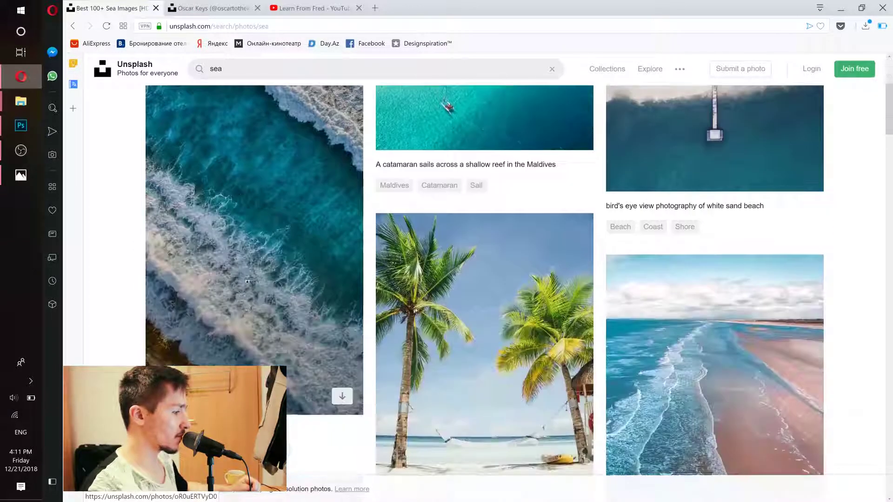
scroll(261, 270, "up", 2)
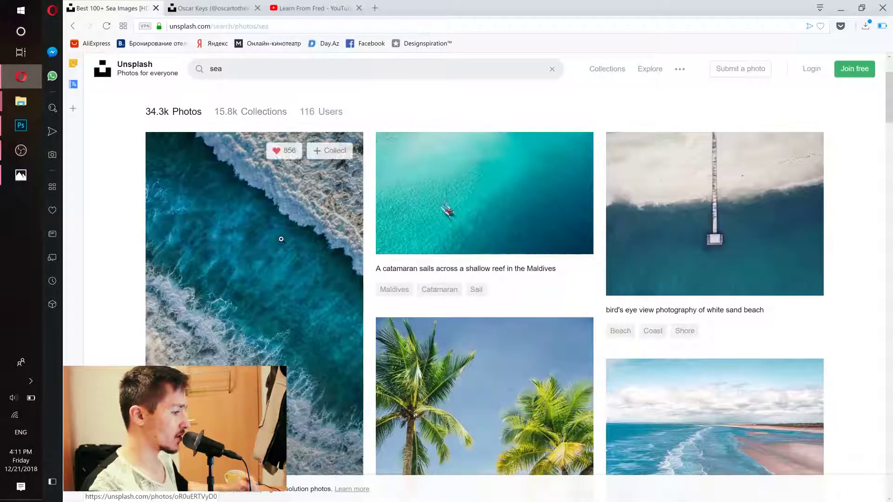
scroll(282, 242, "down", 1)
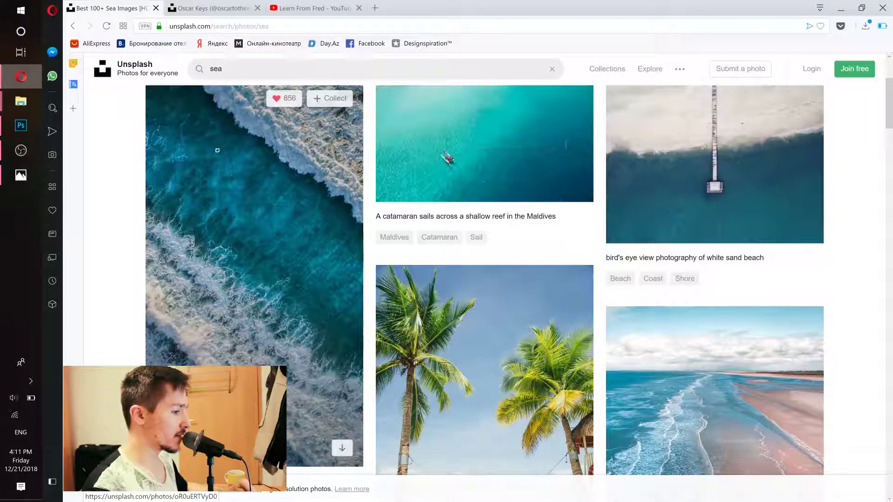
scroll(544, 276, "down", 1)
scroll(544, 275, "down", 10)
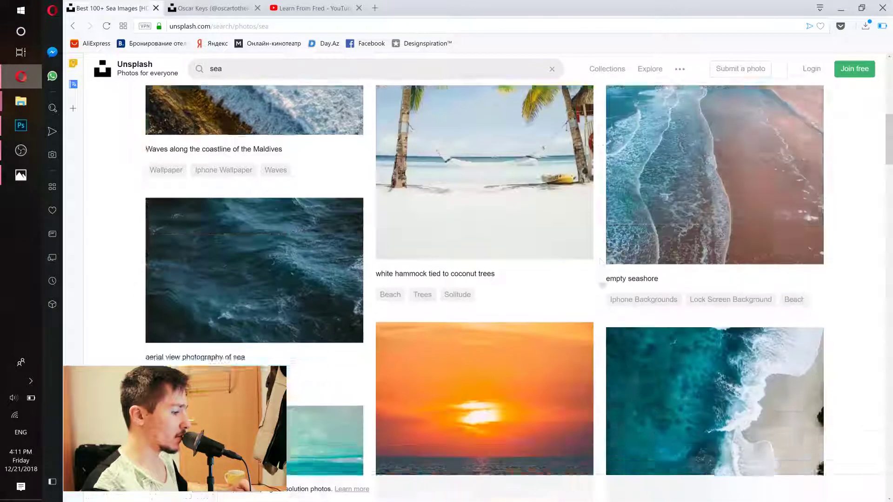
scroll(705, 238, "down", 10)
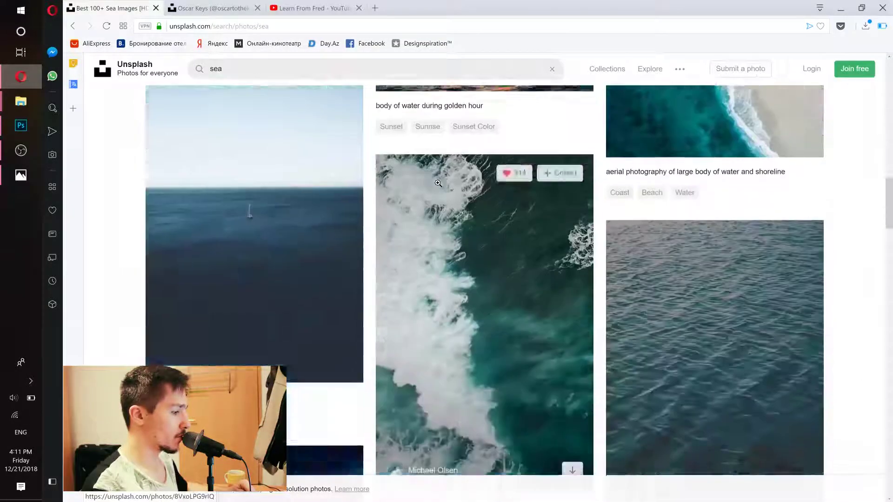
scroll(560, 205, "down", 5)
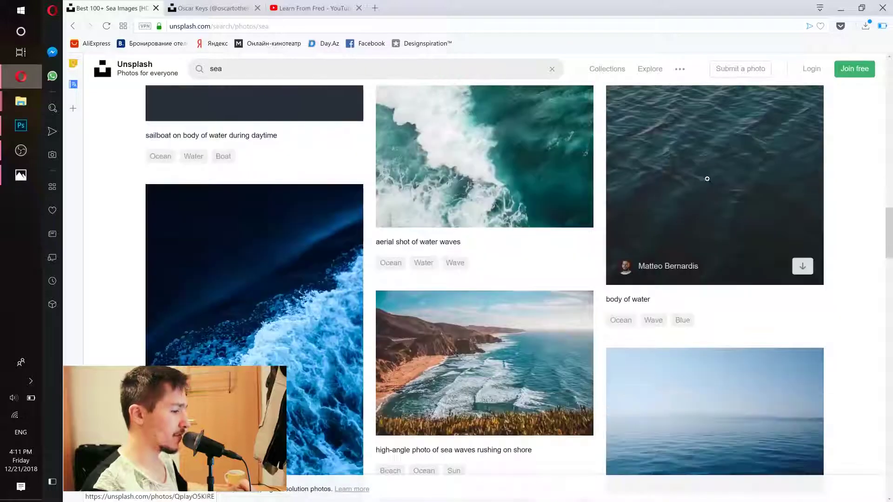
scroll(616, 220, "down", 10)
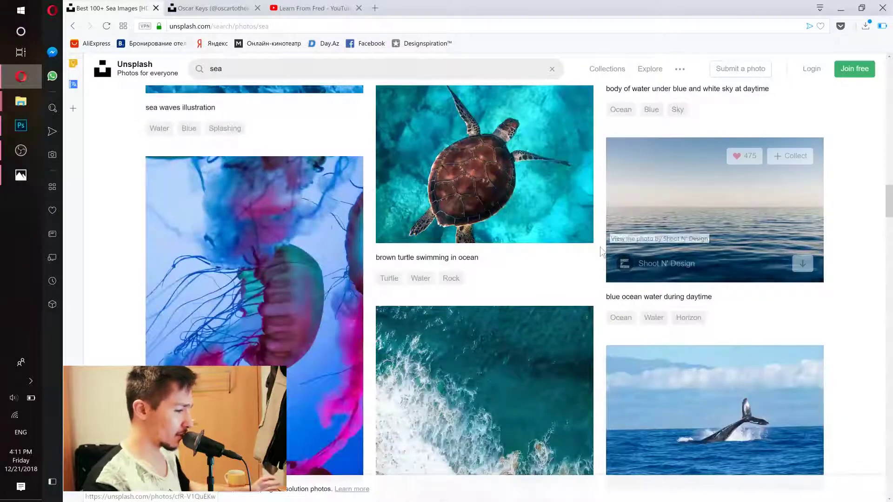
scroll(587, 250, "down", 15)
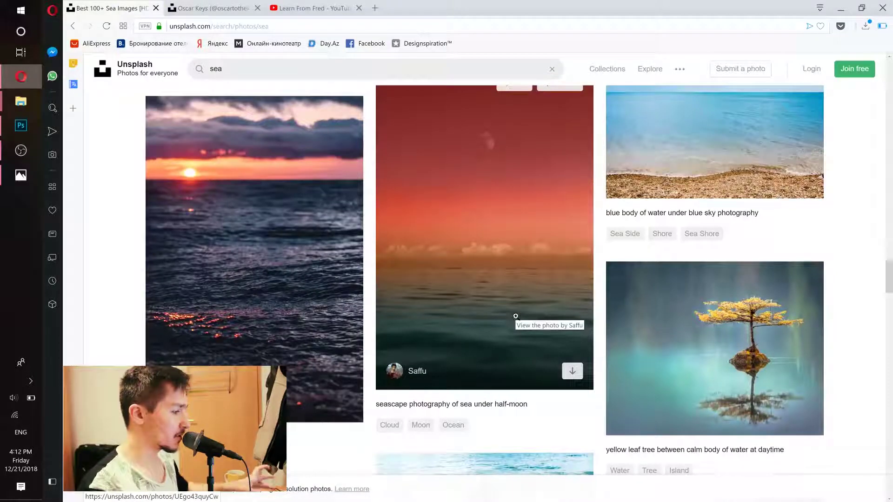
Step: Review the ocean-waves photo in the image viewer, and examine its photographer's Unsplash profile page in Opera
left_click(20, 175)
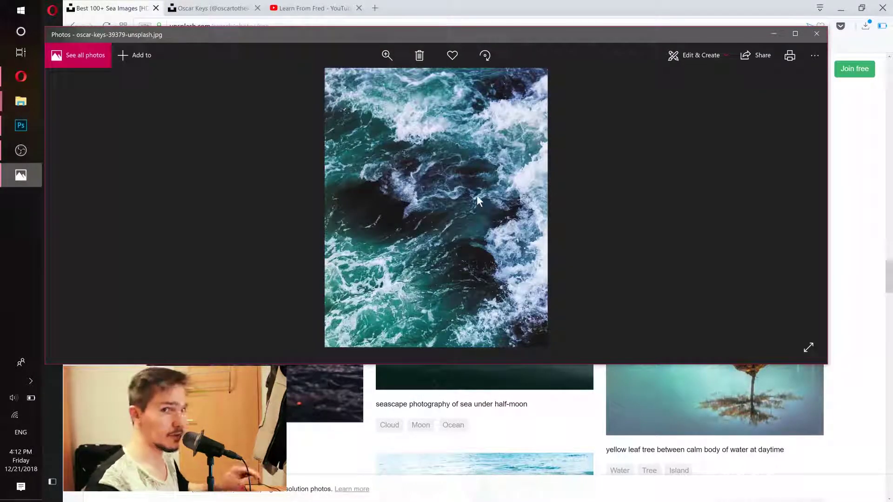
left_click(206, 3)
left_click(206, 6)
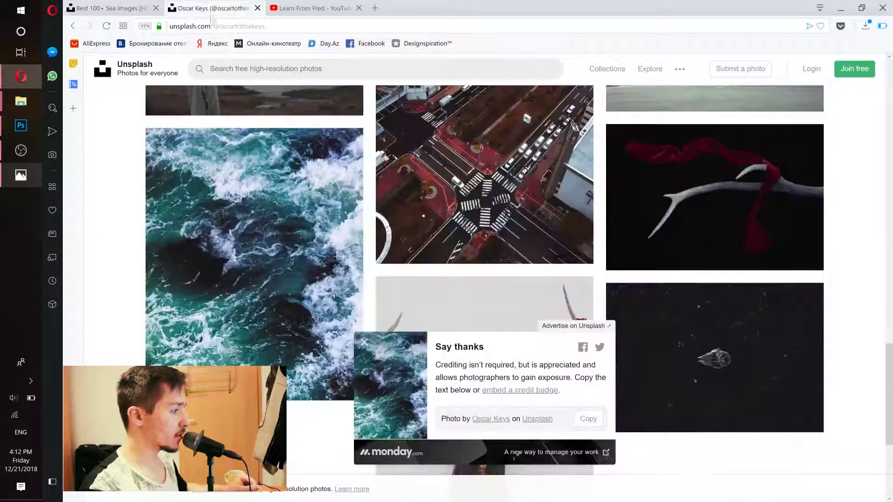
left_click_drag(214, 26, 260, 34)
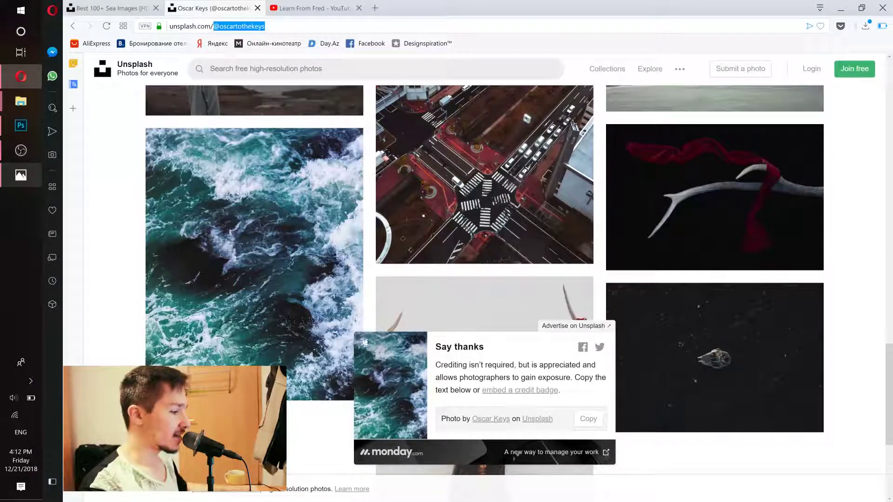
left_click(365, 344)
scroll(432, 434, "up", 20)
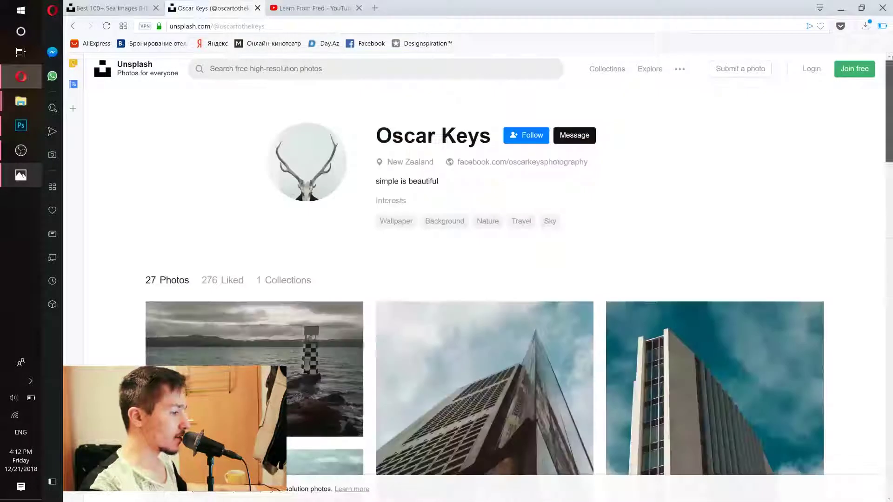
scroll(304, 164, "down", 15)
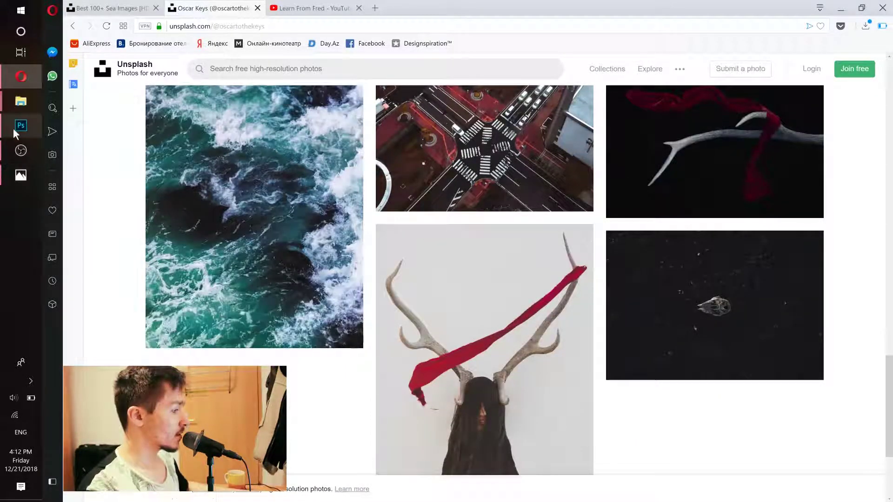
Step: Switch to Photoshop and place the ocean-waves JPG from the posters\24 folder into the poster document
left_click(13, 134)
mouse_move(21, 101)
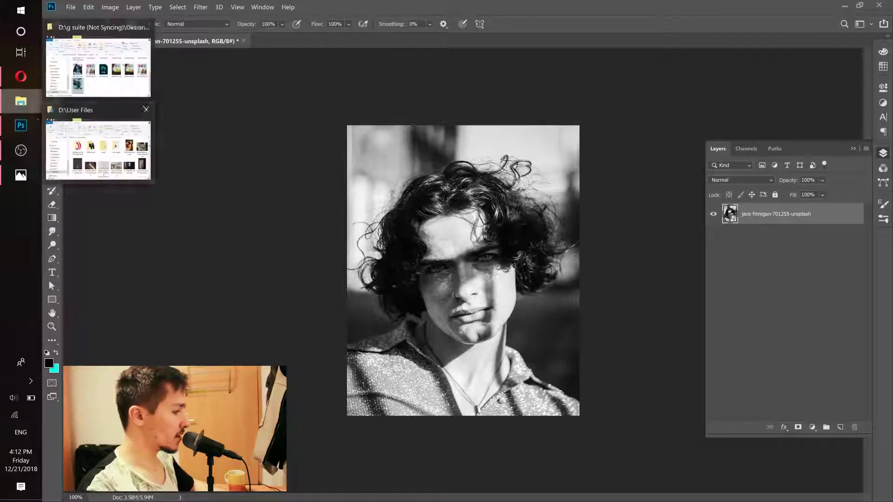
left_click(96, 69)
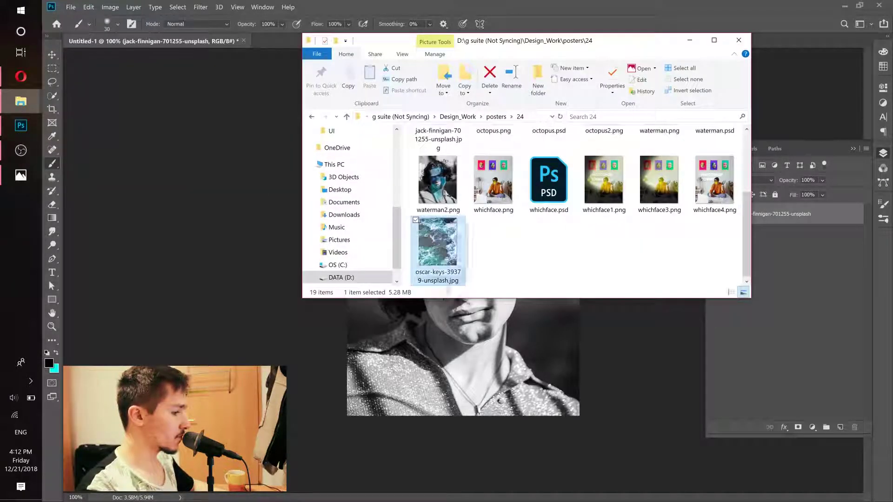
left_click(464, 376)
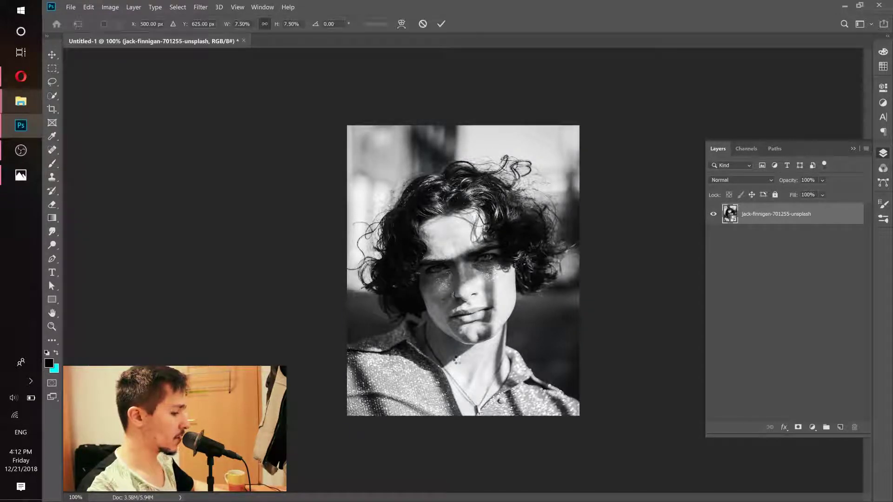
left_click(443, 25)
Step: Move the portrait layer above the ocean-waves layer and add a white layer mask to the portrait
left_click_drag(832, 217, 821, 280)
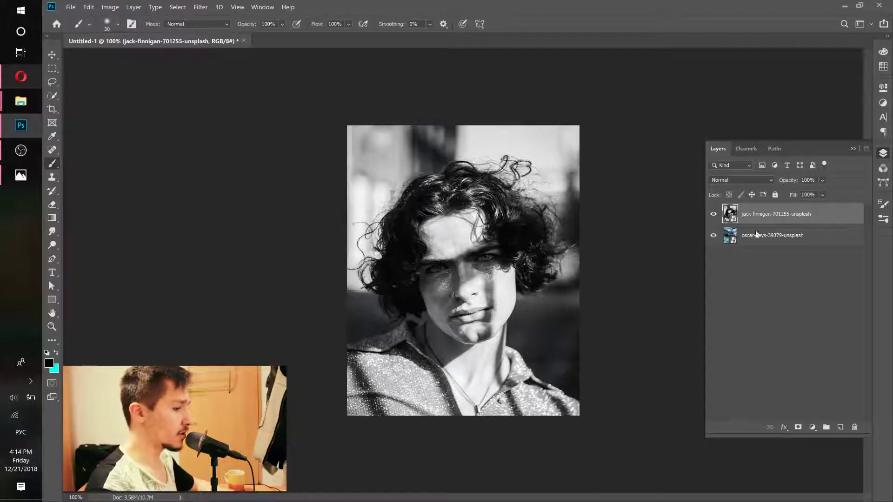
left_click(798, 427)
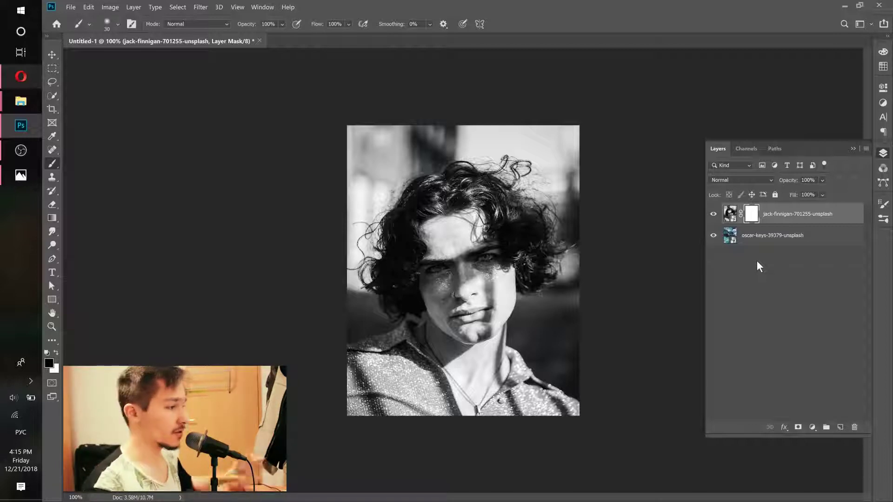
Step: Switch to Opera, search the Learn From Fred YouTube channel for "mask" videos, and return to Photoshop
left_click(19, 78)
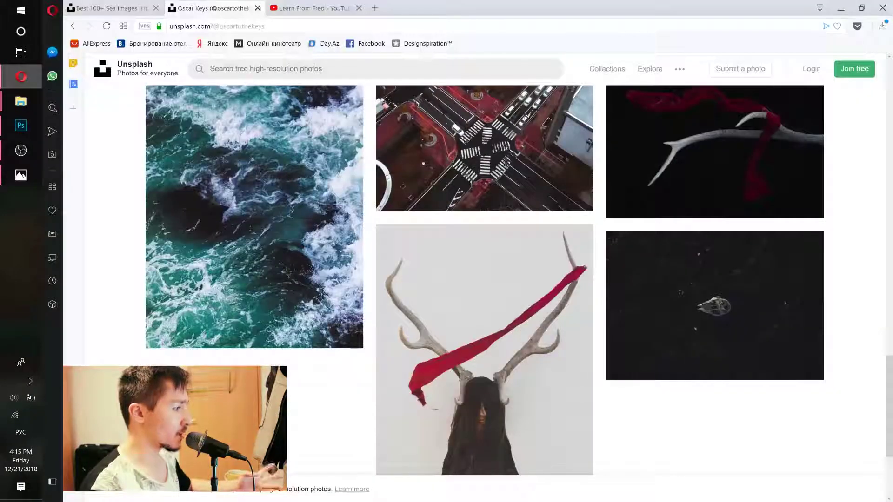
left_click(297, 8)
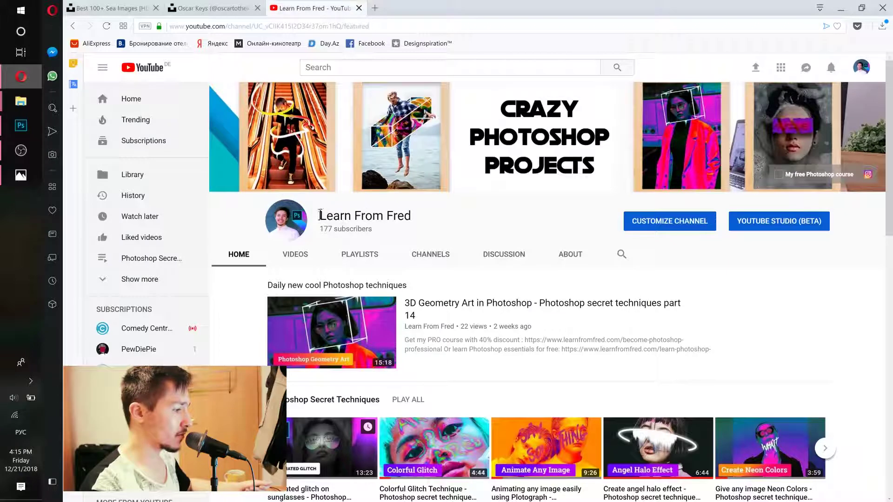
left_click(625, 259)
type("ыфы")
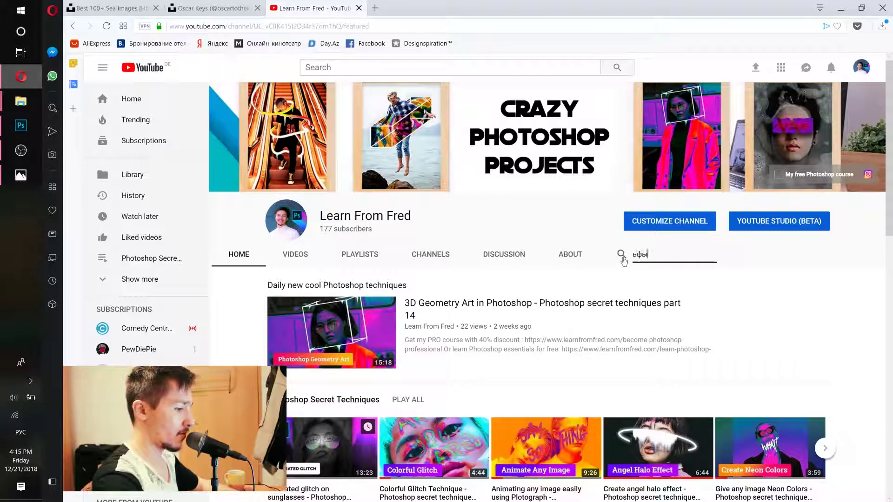
key("alt+shift")
type("mask")
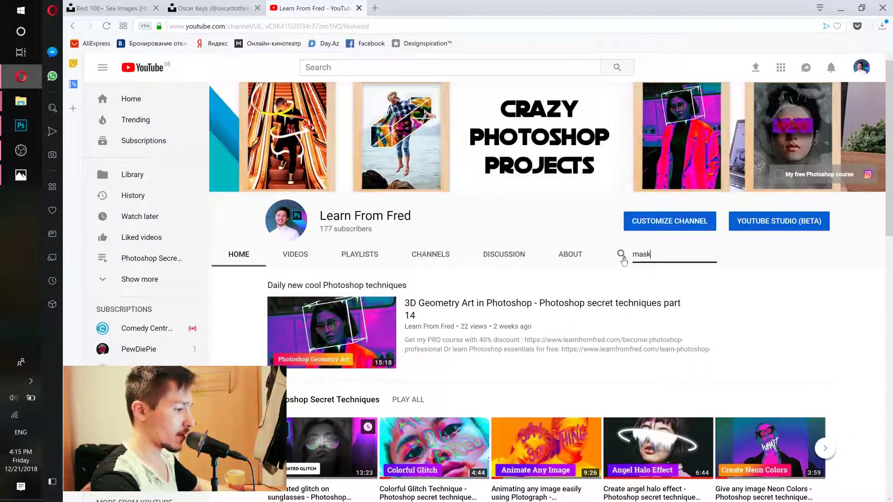
key("Return")
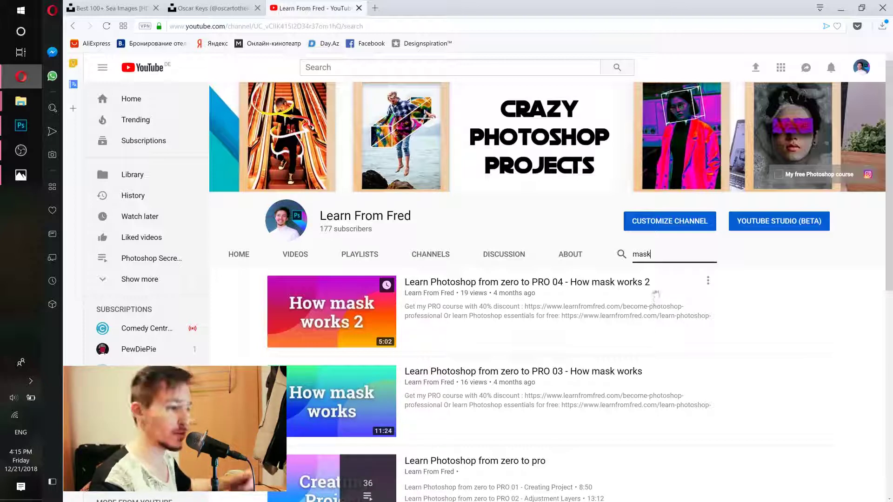
left_click(841, 8)
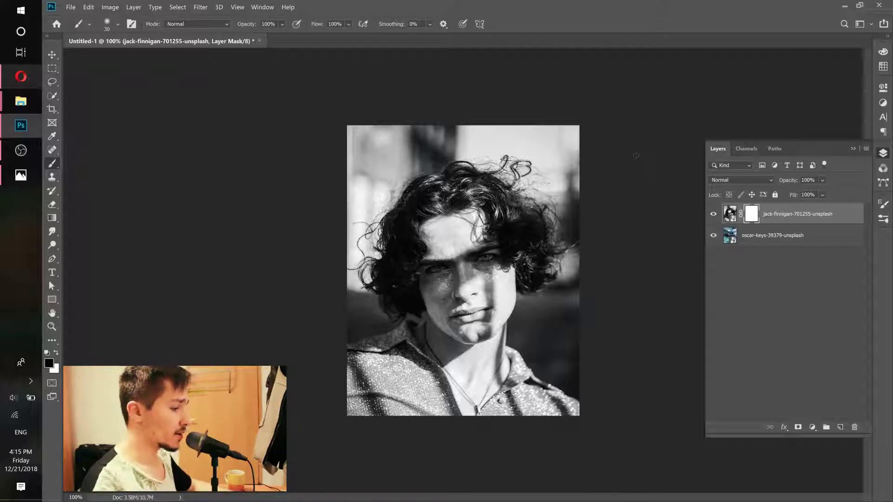
Step: Paint black strokes with the 30 px soft Brush tool across the forehead and face on the portrait's layer mask
right_click(49, 158)
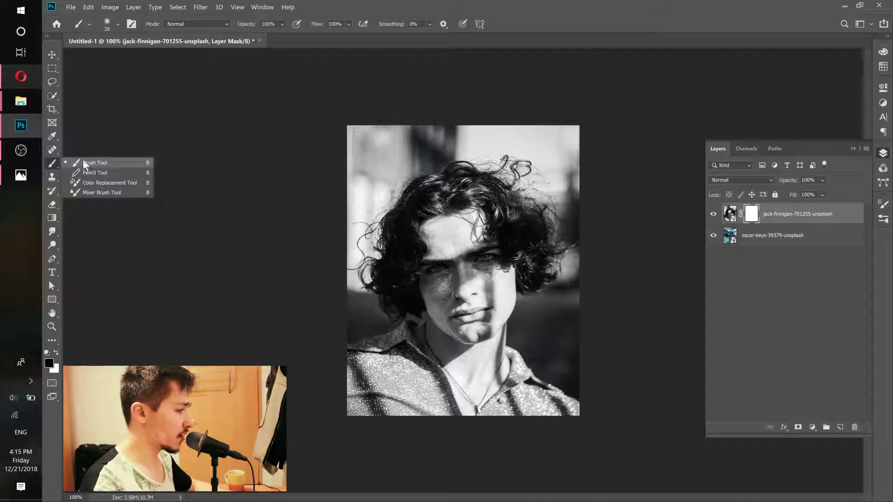
left_click(103, 164)
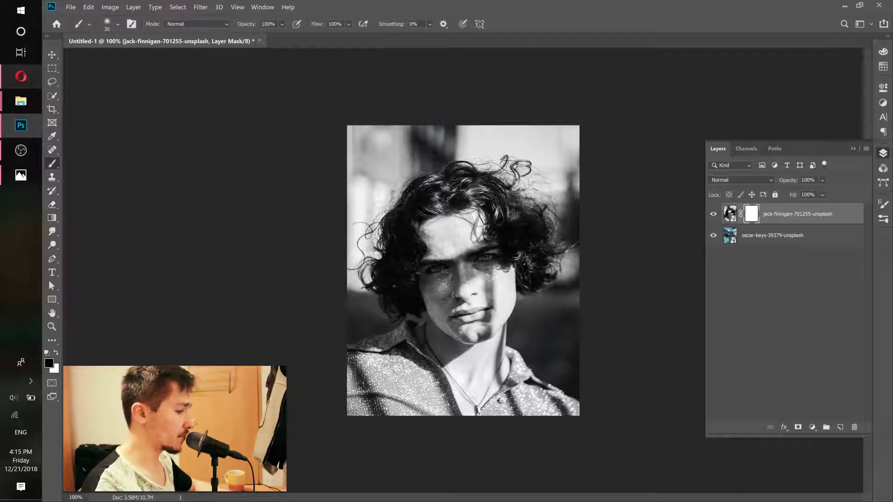
scroll(463, 251, "up", 3)
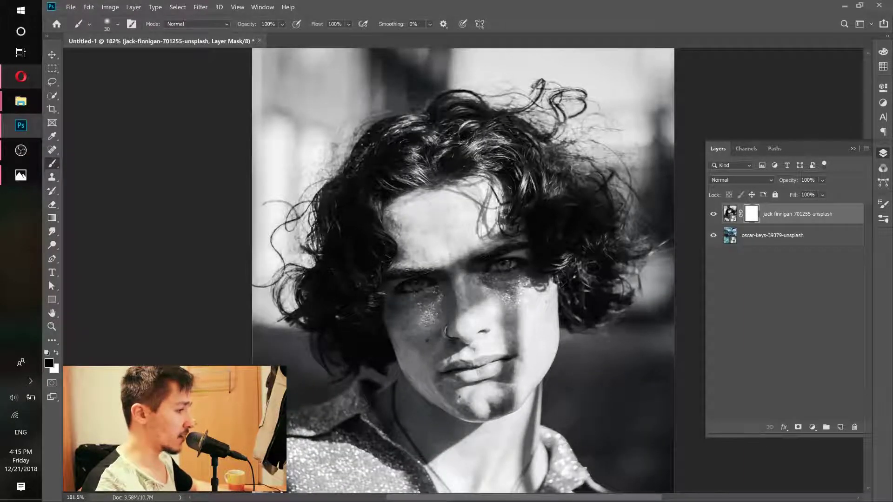
left_click_drag(467, 201, 437, 255)
mouse_move(536, 289)
left_mouse_down()
mouse_move(515, 322)
mouse_move(459, 367)
left_mouse_up()
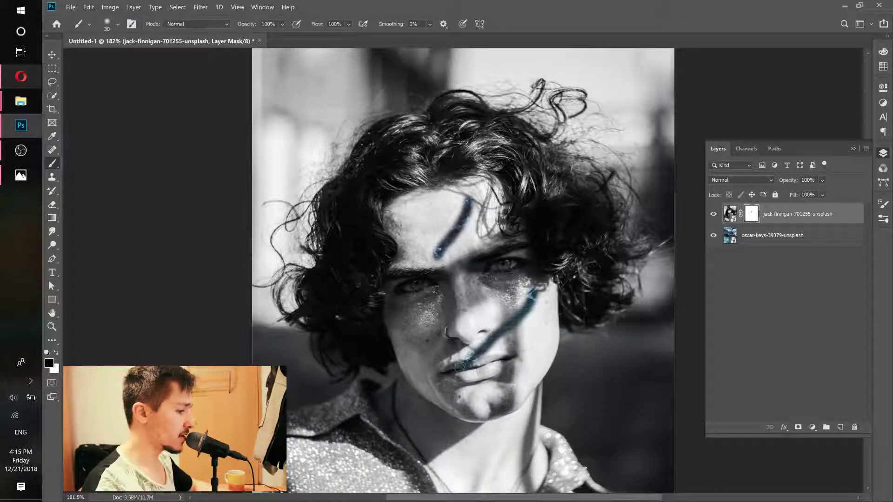
mouse_move(512, 291)
left_mouse_down()
mouse_move(435, 342)
mouse_move(479, 221)
mouse_move(421, 223)
left_mouse_up()
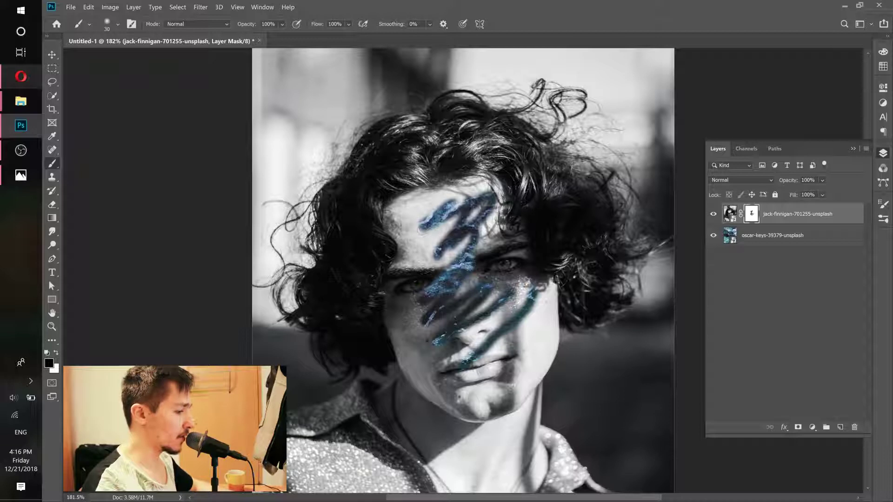
Step: Undo all the black brush strokes painted on the portrait's layer mask
left_click(89, 7)
left_click(101, 37)
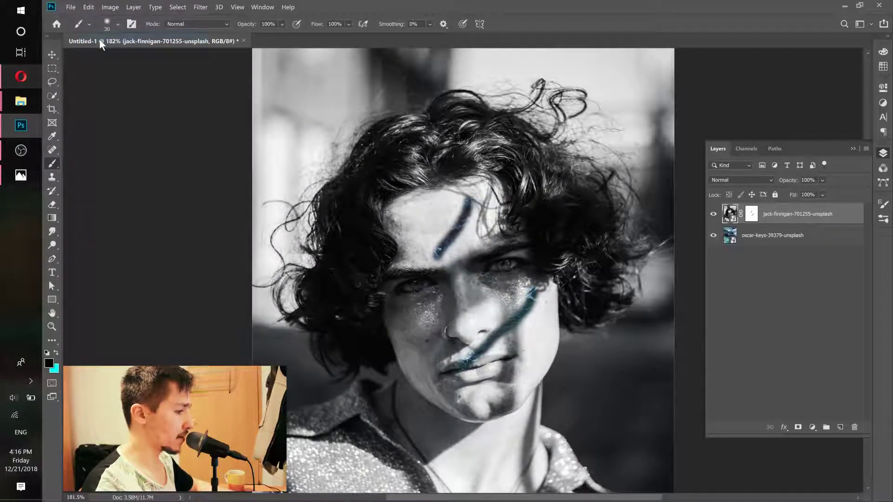
key("ctrl+z")
key("ctrl+z")
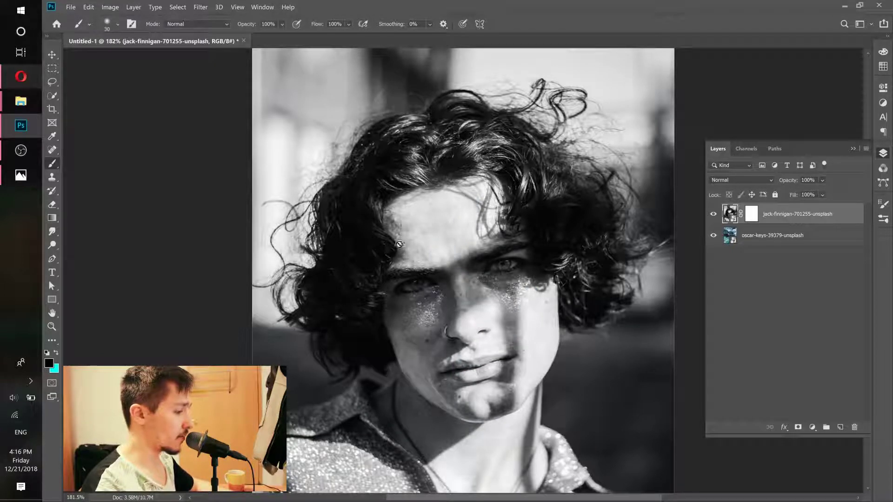
Step: Make the portrait's layer mask active and set the soft brush size to 67 px
left_click(751, 214)
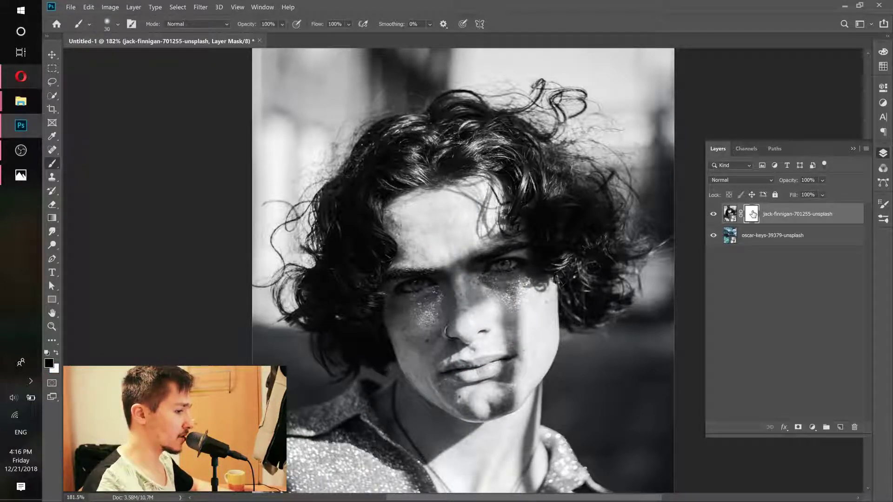
left_click(118, 25)
left_click_drag(101, 80, 90, 82)
left_click_drag(121, 57, 123, 57)
left_click(375, 6)
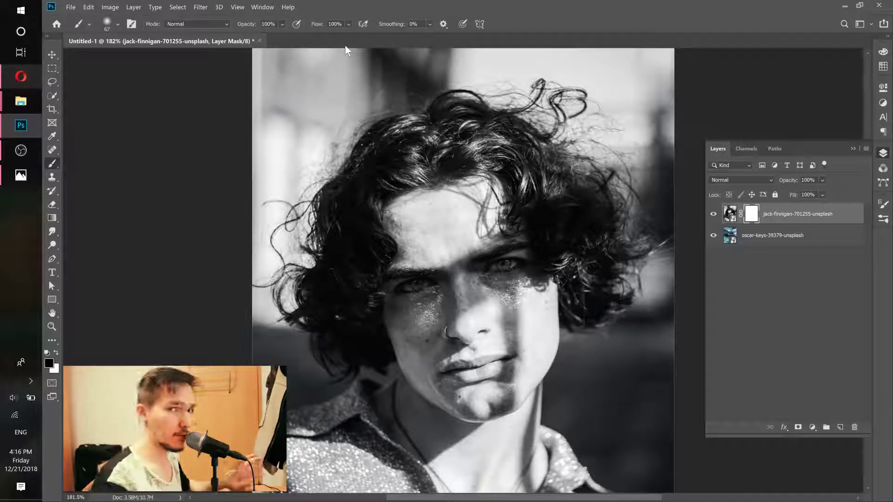
Step: Hide the portrait and ocean-waves layers and add a new empty layer above them
left_click(714, 214)
left_click(713, 235)
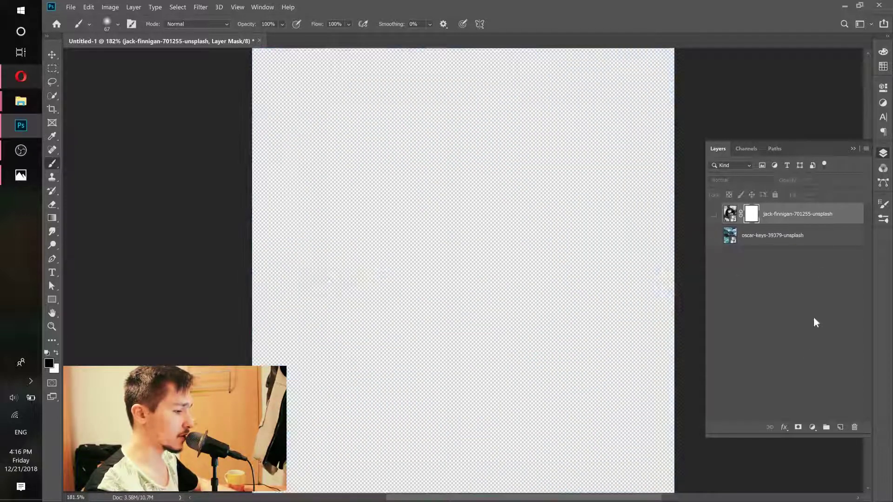
left_click(840, 428)
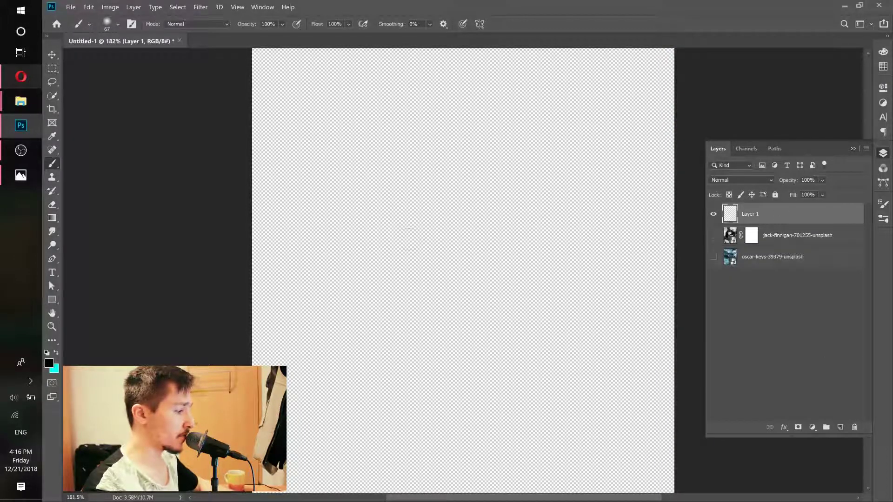
Step: Enlarge the soft brush to 226 px, paint a vertical black test stroke on the empty layer, and inspect its dotted core up close
mouse_move(342, 250)
left_mouse_down()
mouse_move(417, 270)
mouse_move(401, 267)
left_mouse_up()
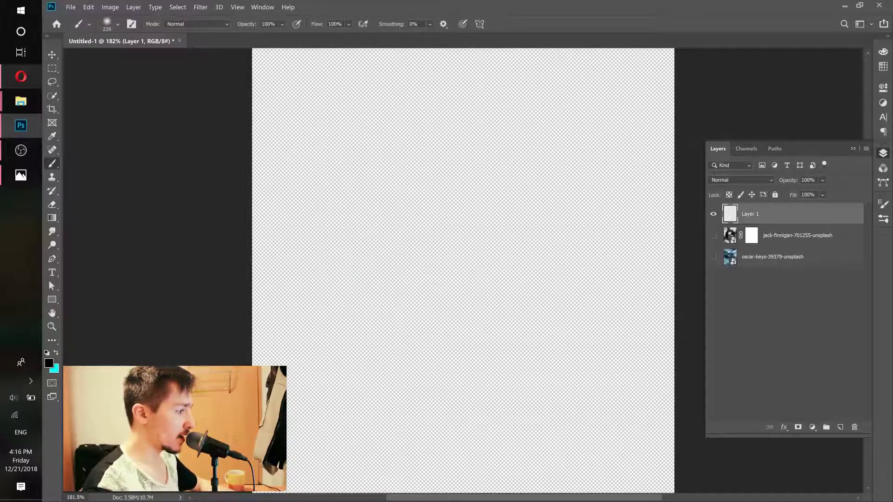
left_click_drag(335, 133, 337, 290)
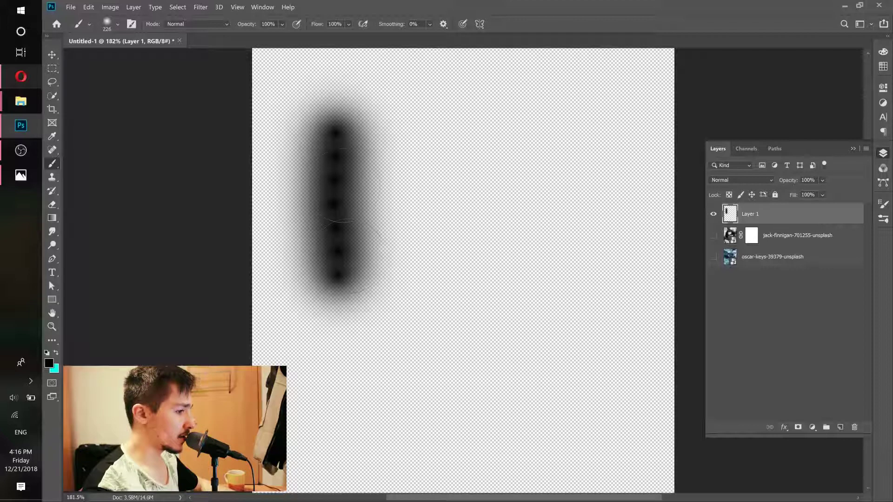
left_click_drag(322, 136, 342, 146)
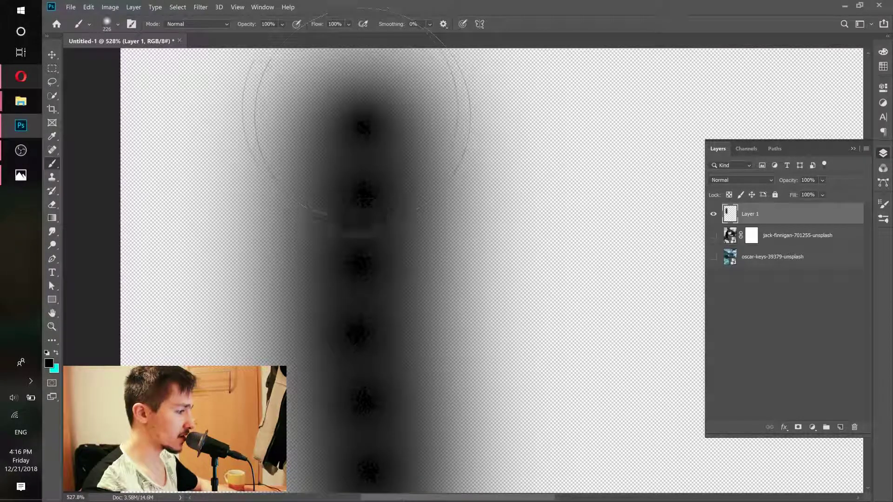
mouse_move(370, 289)
left_mouse_down()
mouse_move(388, 302)
mouse_move(368, 306)
left_mouse_up()
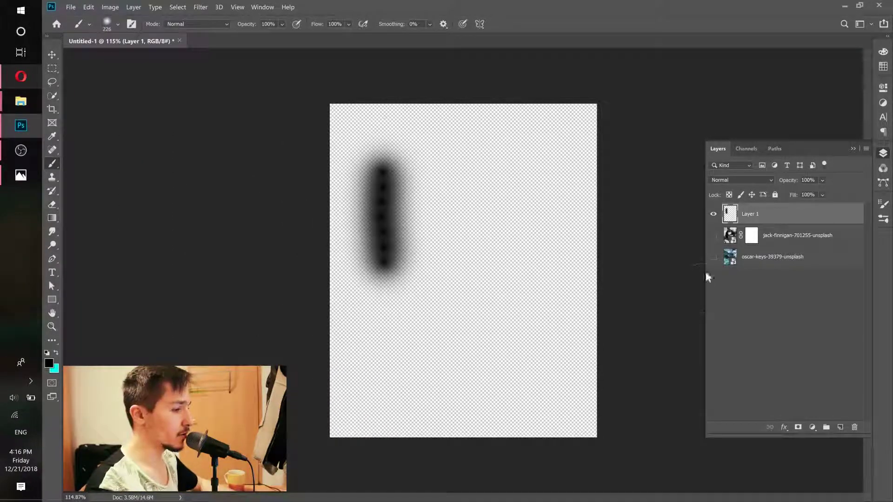
Step: Set the brush tip spacing to 1% in the Brush Settings
left_click(263, 8)
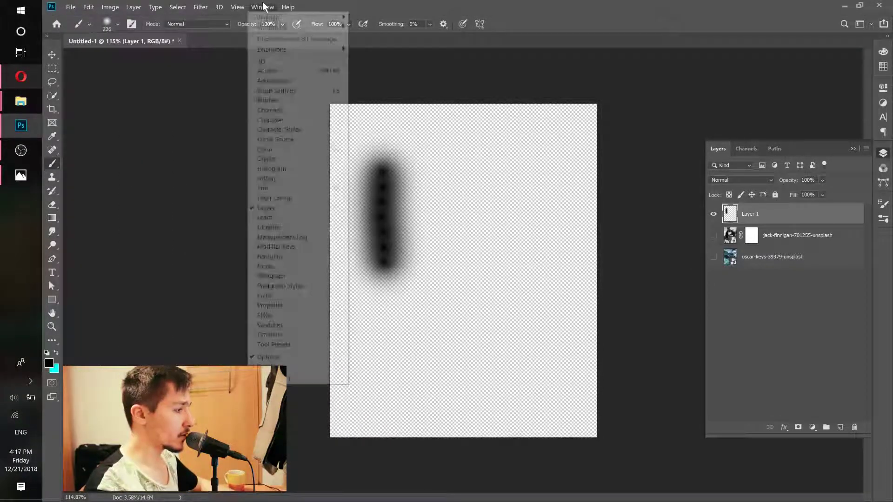
left_click(273, 92)
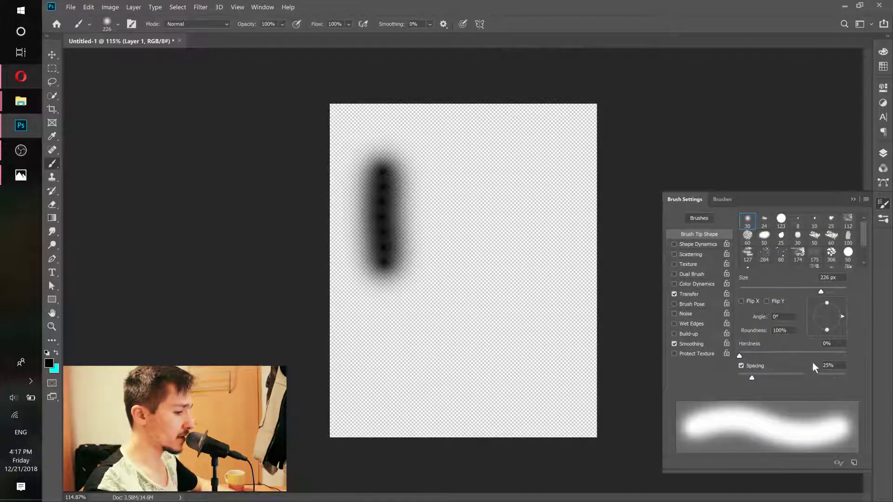
left_click_drag(750, 376, 738, 380)
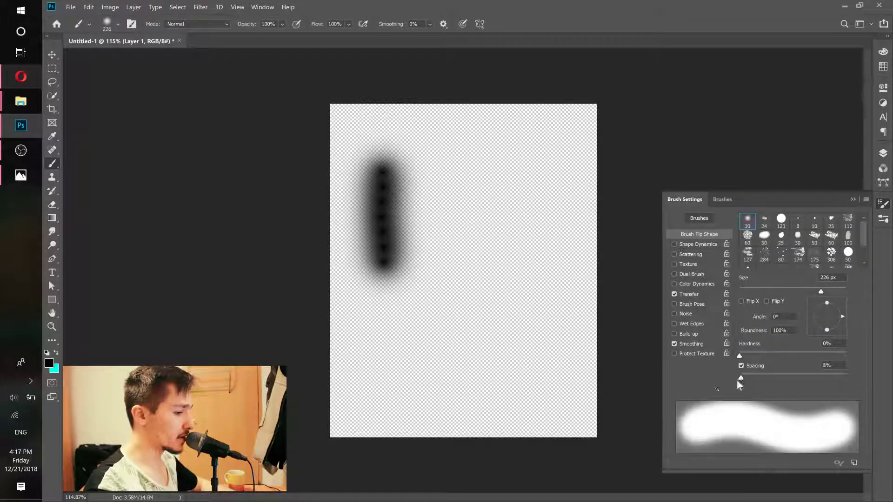
Step: Try a second vertical black stroke beside the dotted one using the 1% spacing, and undo it
scroll(460, 208, "up", 5)
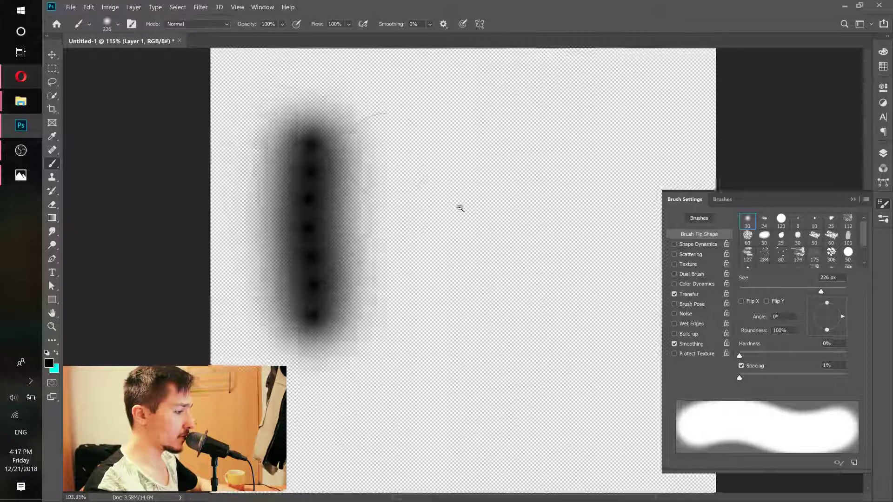
left_click_drag(406, 153, 410, 312)
scroll(383, 194, "up", 3)
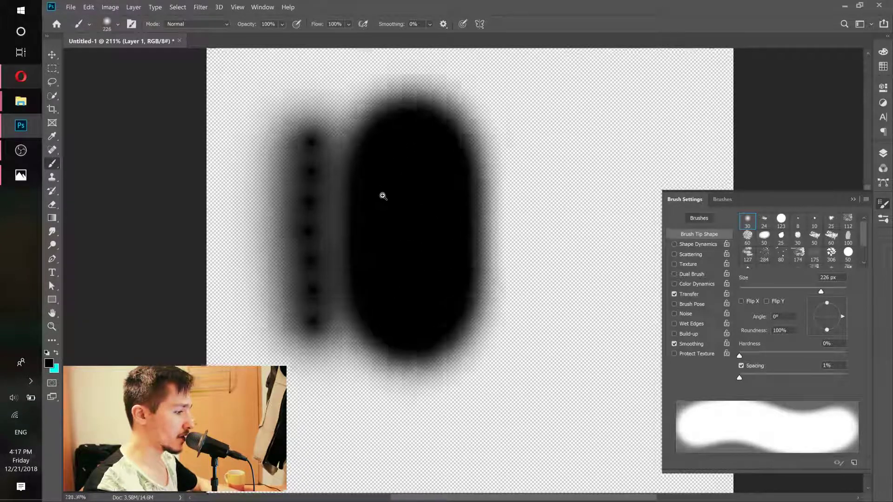
key("ctrl+z")
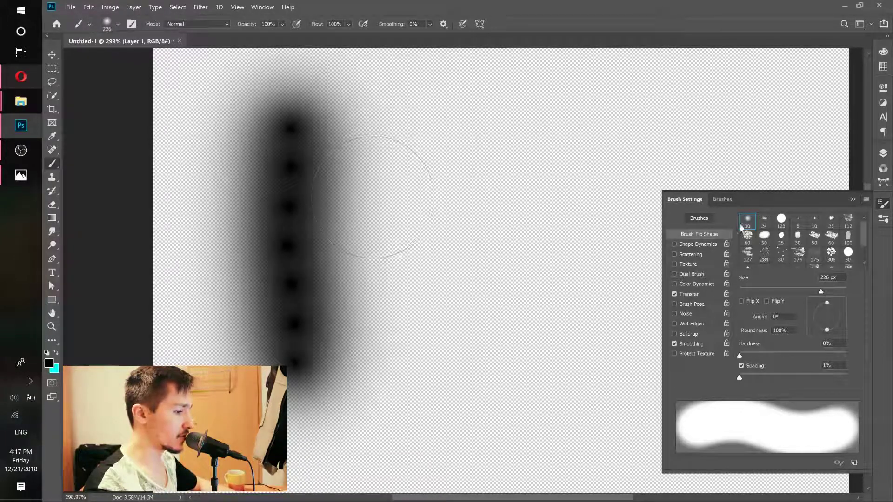
Step: Close the Brush Settings and reduce the brush size to 100 px
left_click(854, 199)
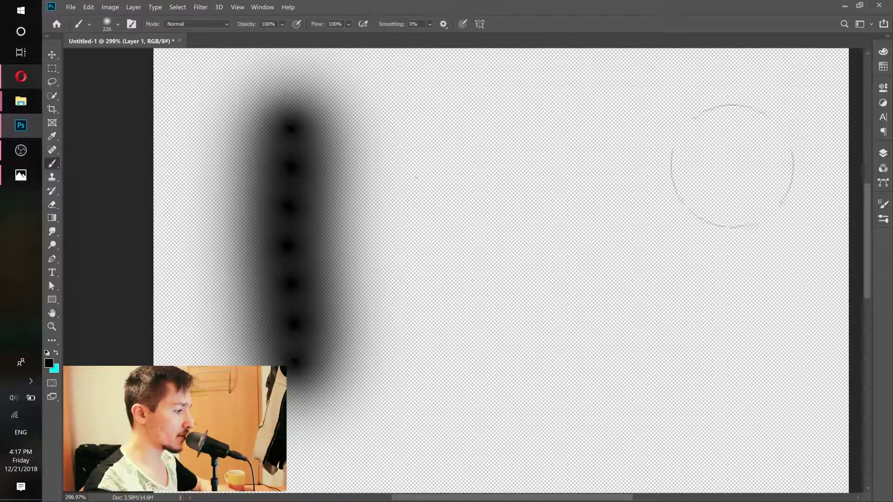
scroll(415, 180, "down", 2)
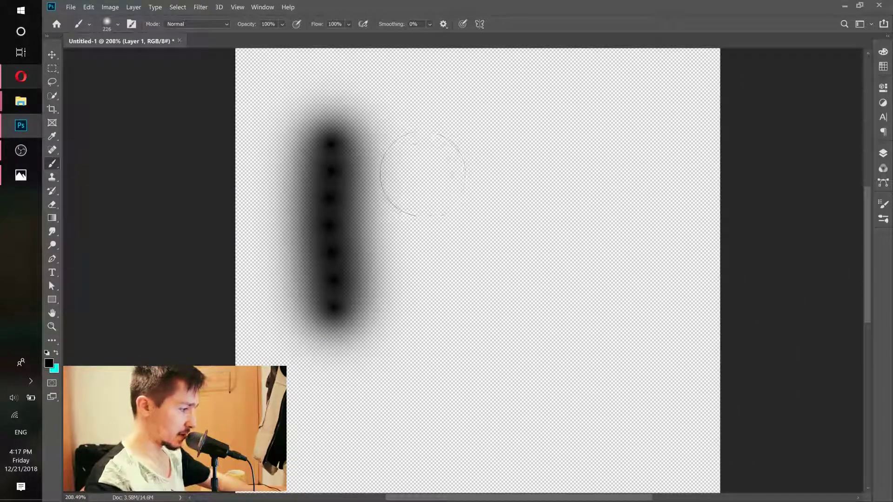
key("bracketleft")
key("bracketleft")
key("bracketleft")
key("bracketleft")
key("bracketleft")
scroll(409, 159, "up", 1)
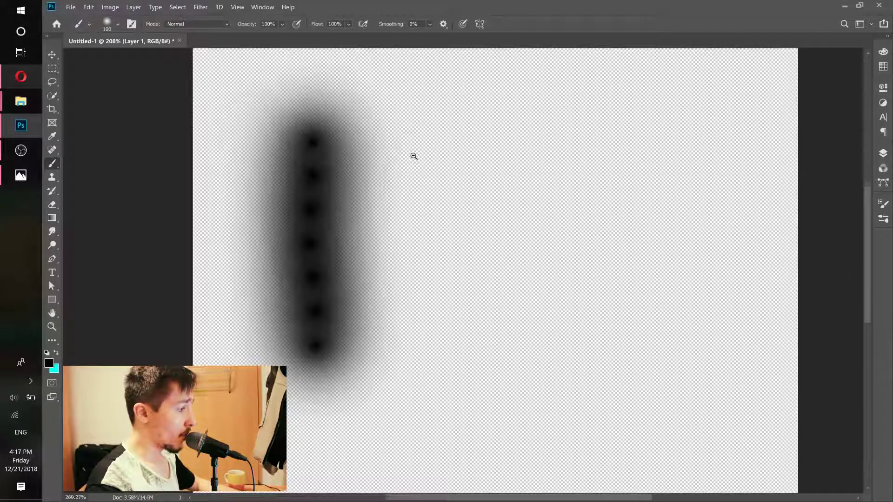
Step: Paint a vertical black test stroke at 100% opacity beside the dotted one, and another beside it at 45% opacity
mouse_move(392, 145)
left_mouse_down()
mouse_move(378, 299)
mouse_move(384, 326)
left_mouse_up()
left_click(282, 24)
left_click(285, 35)
left_click_drag(482, 135, 466, 328)
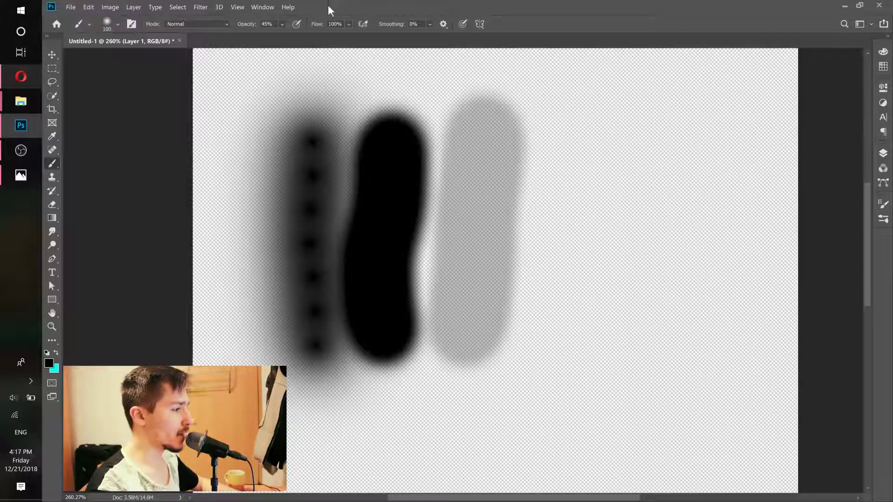
Step: Set the brush to 100% opacity and 1% flow, and build up two separate vertical black strokes on the empty area by painting repeatedly
left_click(282, 23)
left_click_drag(295, 35, 328, 14)
left_click(348, 25)
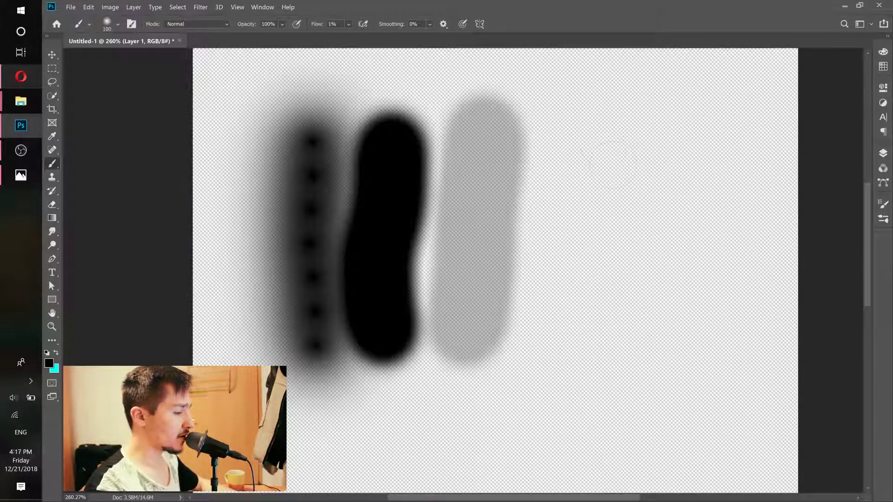
left_click_drag(602, 145, 601, 276)
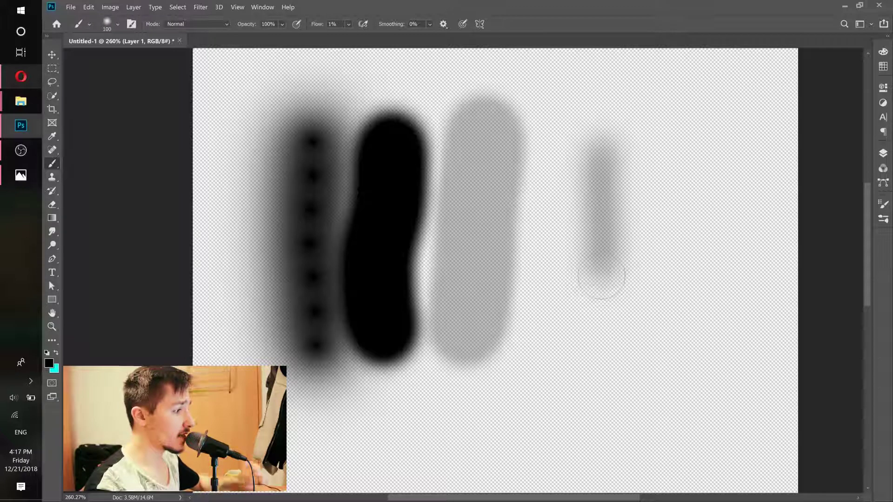
mouse_move(601, 276)
left_mouse_down()
mouse_move(603, 117)
mouse_move(601, 321)
left_mouse_up()
left_click_drag(601, 321, 609, 137)
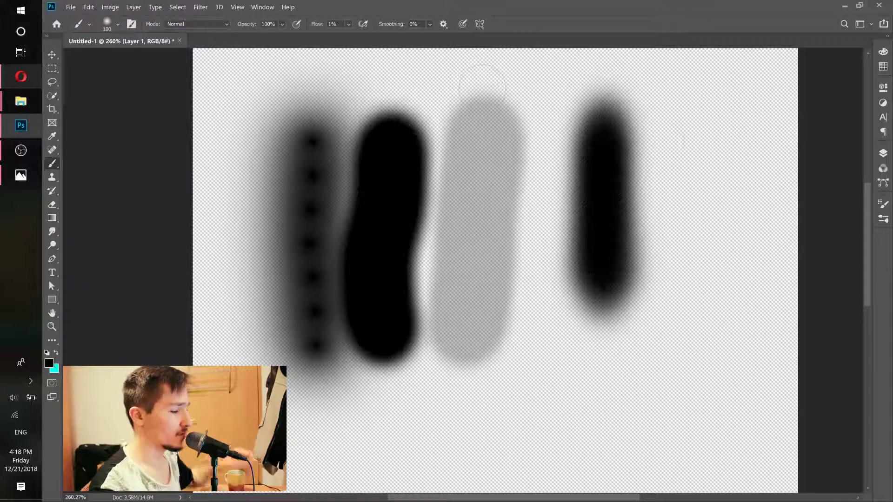
mouse_move(680, 146)
left_mouse_down()
mouse_move(712, 223)
mouse_move(716, 275)
mouse_move(688, 117)
mouse_move(719, 289)
mouse_move(697, 157)
mouse_move(707, 121)
mouse_move(684, 205)
mouse_move(696, 224)
left_mouse_up()
Step: Set the brush to 100% flow and 23% opacity, and paint overlapping broad strokes across the area below the test strokes
left_click(348, 25)
left_click_drag(350, 37, 403, 38)
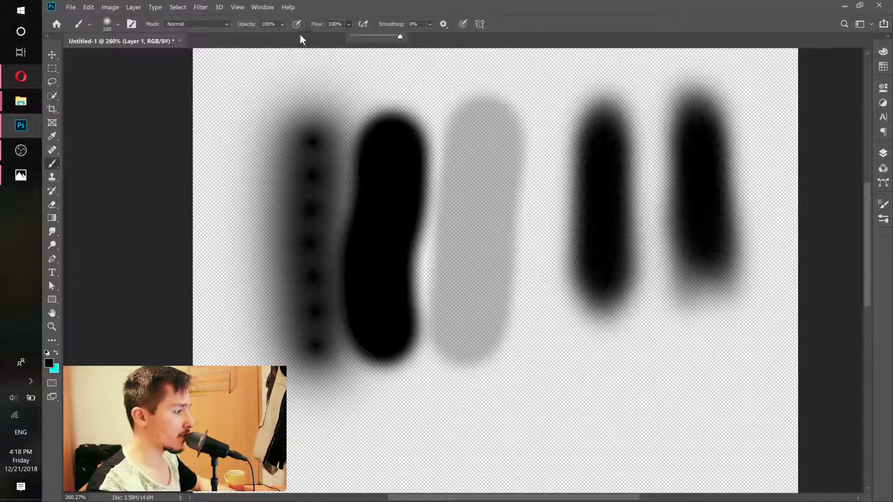
left_click(281, 25)
left_click(281, 37)
left_click_drag(278, 37, 274, 37)
mouse_move(535, 386)
left_mouse_down()
mouse_move(465, 409)
mouse_move(432, 442)
mouse_move(695, 405)
left_mouse_up()
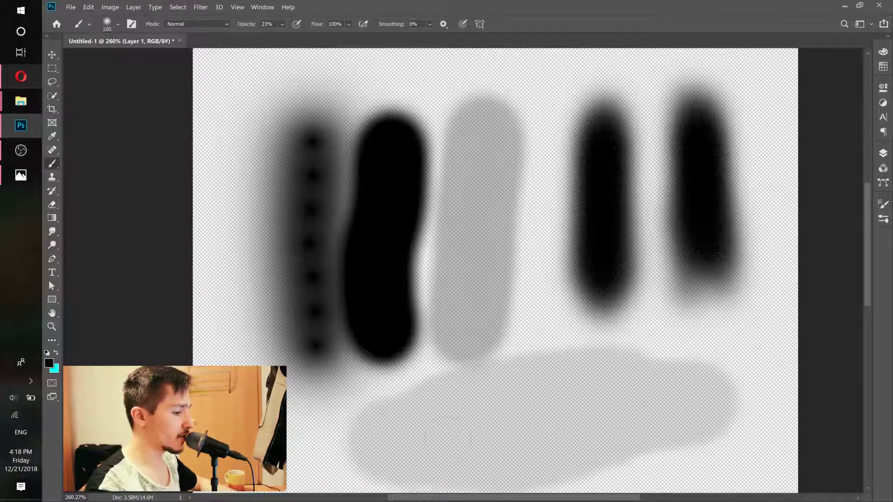
left_click_drag(448, 441, 669, 418)
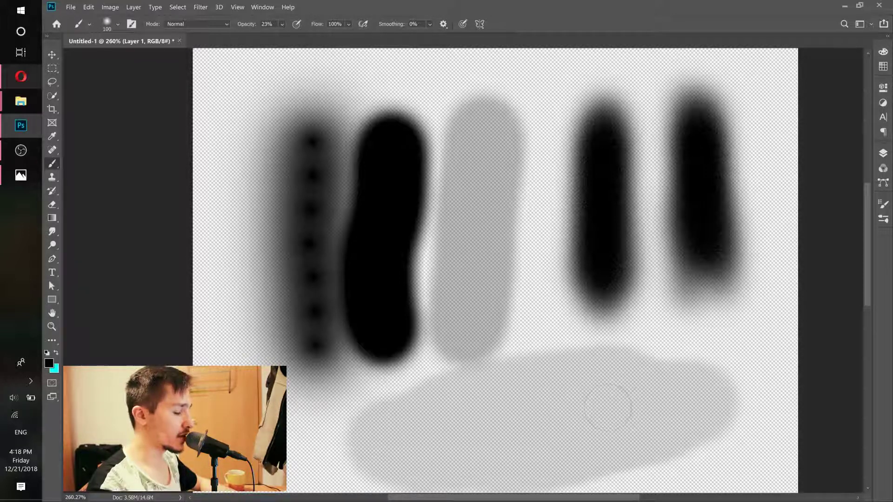
mouse_move(498, 421)
left_mouse_down()
mouse_move(489, 416)
mouse_move(461, 446)
mouse_move(444, 435)
left_mouse_up()
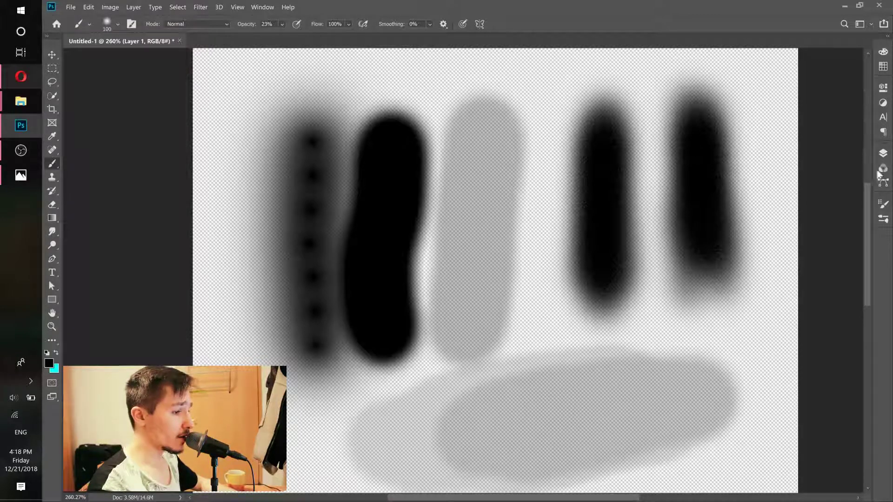
Step: Delete the test-stroke layer, target the portrait layer's mask and make the portrait visible again
left_click(884, 153)
left_click_drag(797, 215, 854, 424)
left_click(750, 214)
left_click(713, 214)
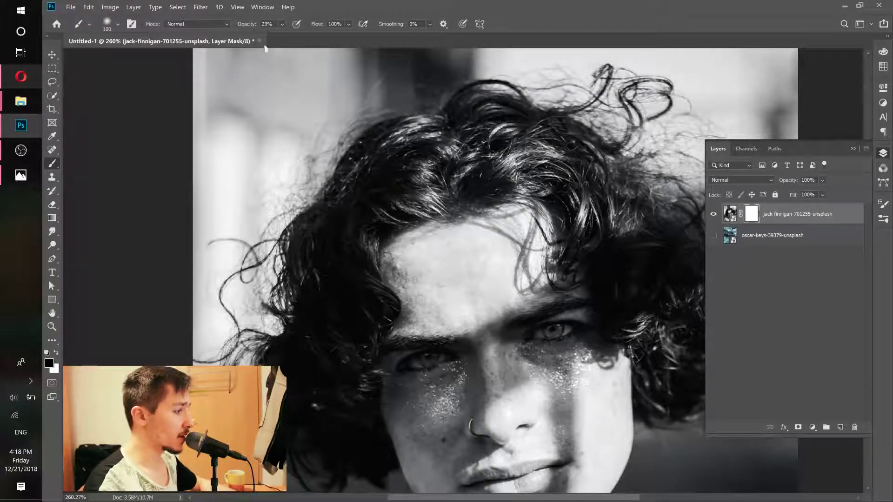
Step: Set the brush opacity to 25% and its flow to 4%, keeping the program window maximized
left_click(280, 25)
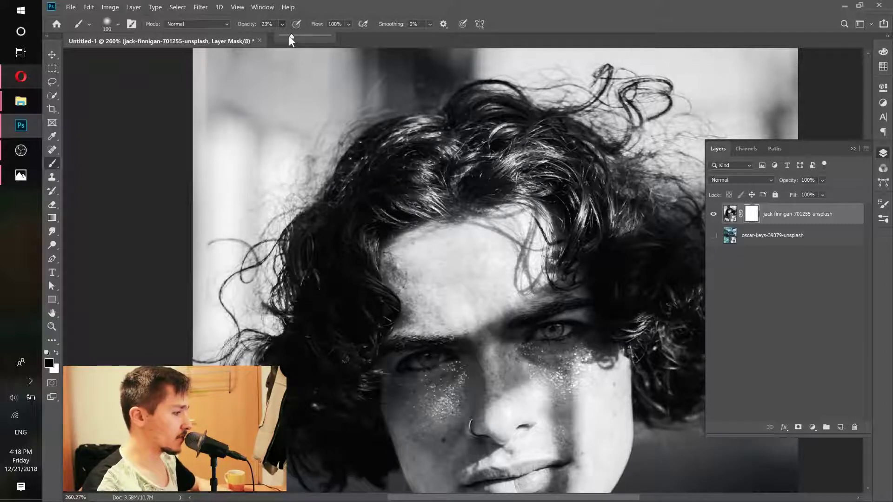
left_click(275, 25)
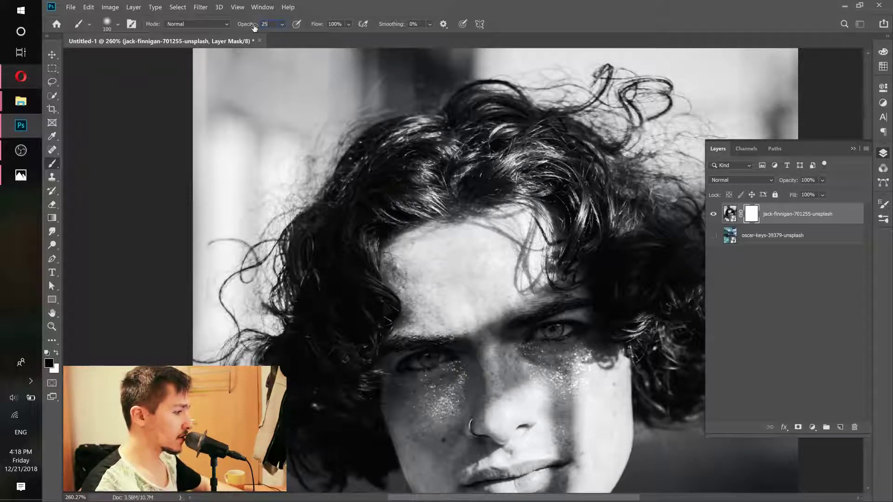
left_click(350, 24)
left_click_drag(347, 35, 336, 37)
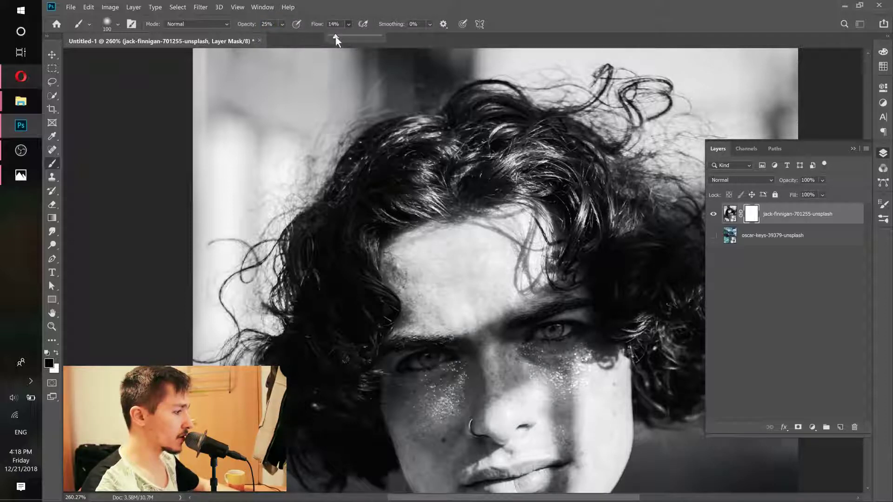
double_click(329, 4)
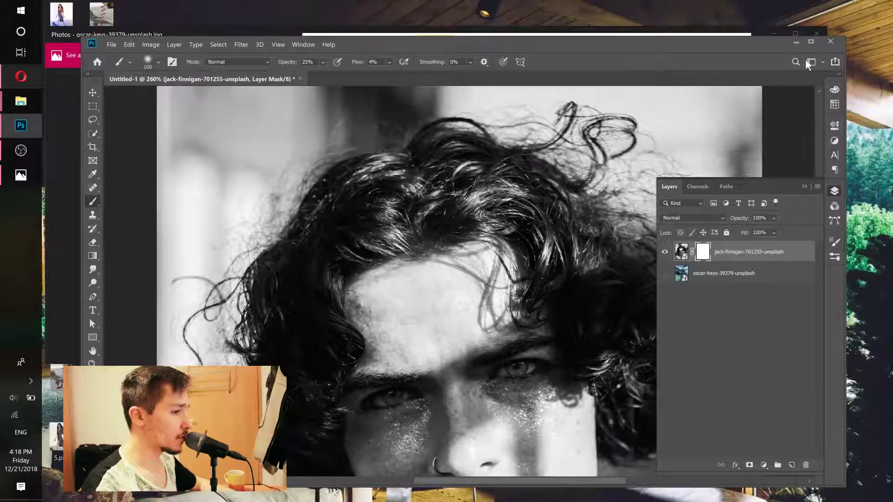
left_click(811, 42)
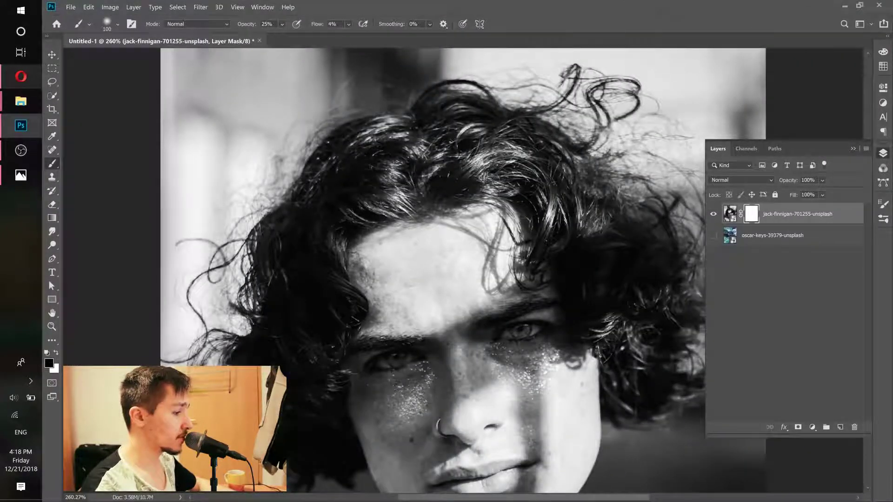
Step: Show the ocean photo layer and paint softly in black on the portrait's mask to reveal the waves across the forehead
scroll(431, 264, "up", 2)
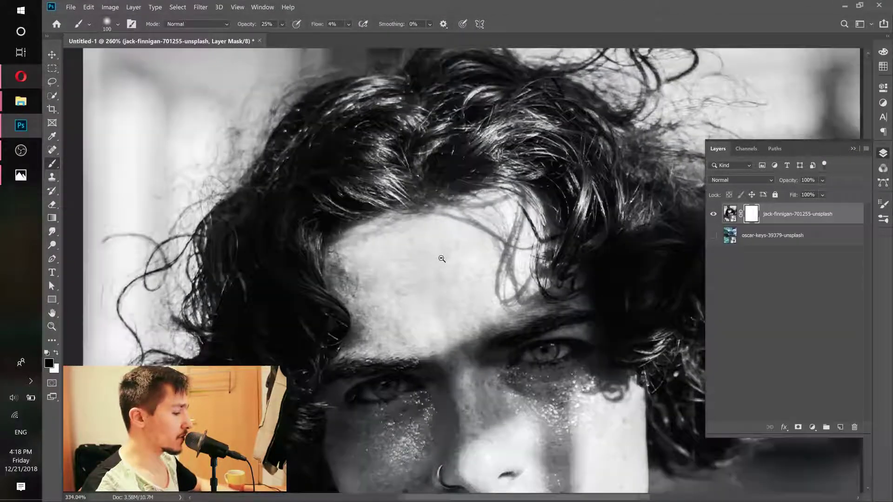
mouse_move(460, 275)
left_mouse_down()
mouse_move(400, 297)
mouse_move(467, 267)
mouse_move(461, 279)
left_mouse_up()
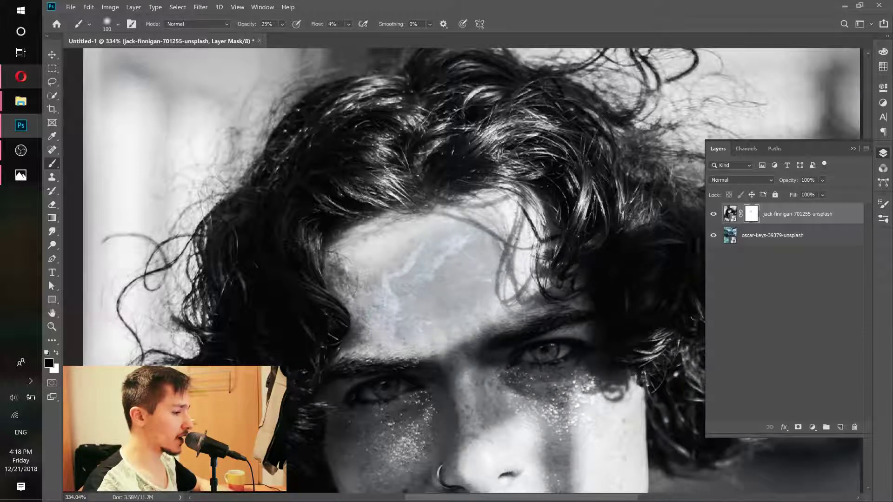
mouse_move(449, 247)
left_mouse_down()
mouse_move(430, 269)
mouse_move(501, 269)
left_mouse_up()
left_click_drag(506, 228, 488, 238)
key("ctrl+z")
mouse_move(378, 265)
left_mouse_down()
mouse_move(389, 251)
mouse_move(497, 224)
left_mouse_up()
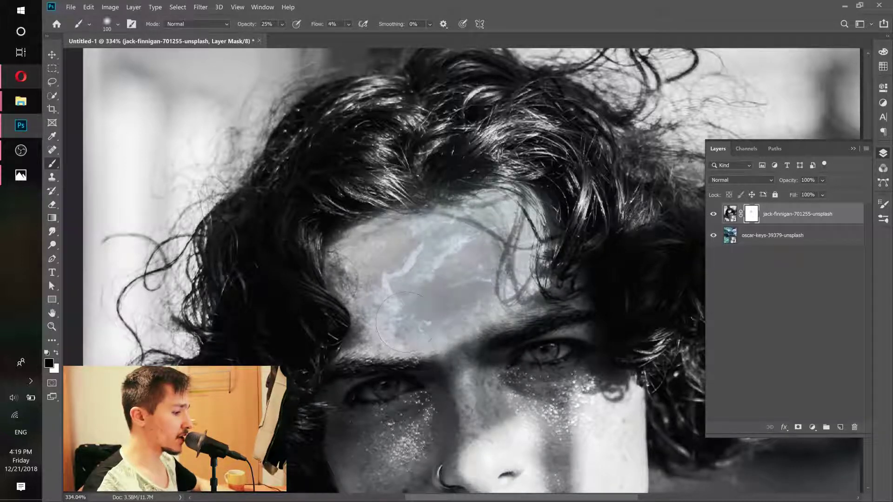
Step: Brush black on the portrait's mask over the nose, cheeks, chin and neck to blend the waves lightly into the skin
left_click_drag(465, 376, 426, 235)
mouse_move(563, 326)
left_mouse_down()
mouse_move(555, 362)
mouse_move(534, 292)
mouse_move(459, 294)
mouse_move(381, 328)
mouse_move(358, 318)
left_mouse_up()
left_click_drag(416, 439, 419, 278)
mouse_move(514, 293)
left_mouse_down()
mouse_move(473, 305)
mouse_move(439, 288)
left_mouse_up()
left_click_drag(456, 341, 445, 227)
mouse_move(467, 421)
left_mouse_down()
mouse_move(455, 379)
mouse_move(340, 221)
mouse_move(466, 289)
mouse_move(512, 335)
mouse_move(535, 196)
mouse_move(531, 379)
left_mouse_up()
left_click_drag(483, 311, 416, 309)
left_click_drag(468, 159, 472, 232)
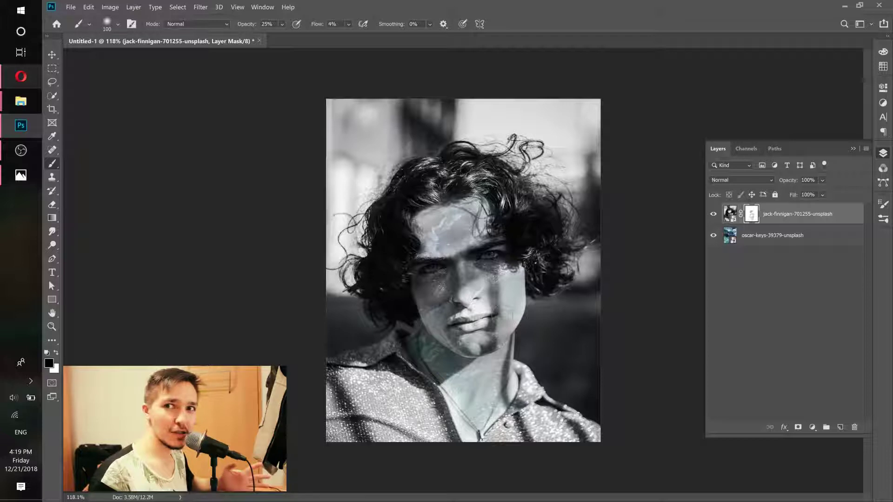
Step: Strengthen the revealed waves on the forehead and both cheeks with more black strokes on the portrait's mask
left_click_drag(481, 307, 524, 307)
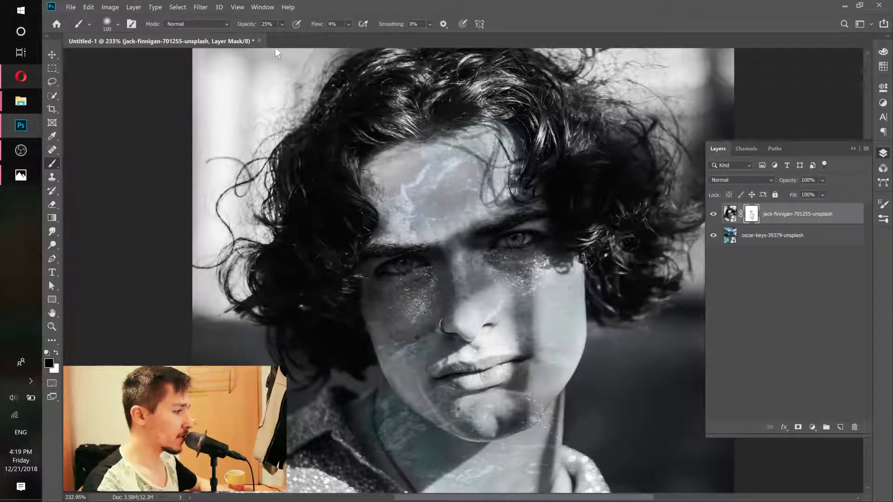
mouse_move(487, 186)
left_mouse_down()
mouse_move(426, 209)
mouse_move(499, 165)
mouse_move(442, 158)
mouse_move(375, 203)
mouse_move(448, 231)
mouse_move(464, 282)
mouse_move(417, 307)
left_mouse_up()
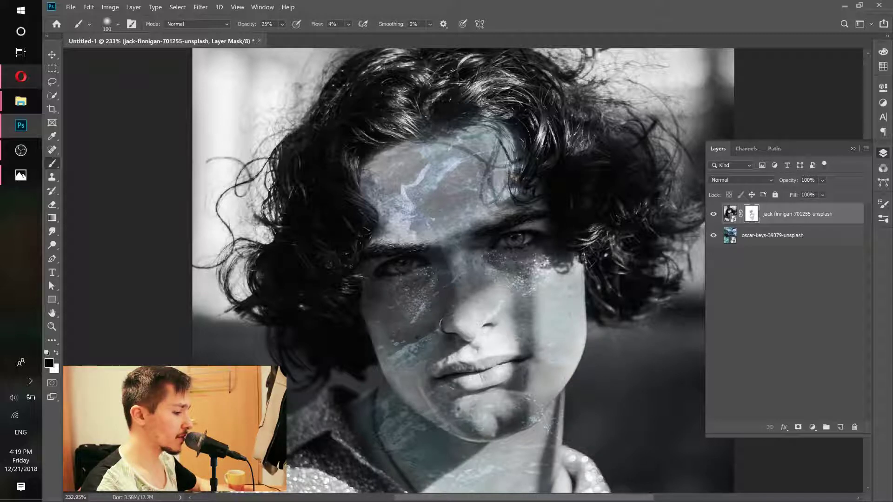
mouse_move(564, 321)
left_mouse_down()
mouse_move(554, 379)
mouse_move(496, 399)
mouse_move(520, 312)
mouse_move(547, 293)
left_mouse_up()
Step: Deepen the ocean texture on the neck below the chin by painting black on the portrait's mask
scroll(557, 325, "down", 4)
scroll(518, 428, "up", 4)
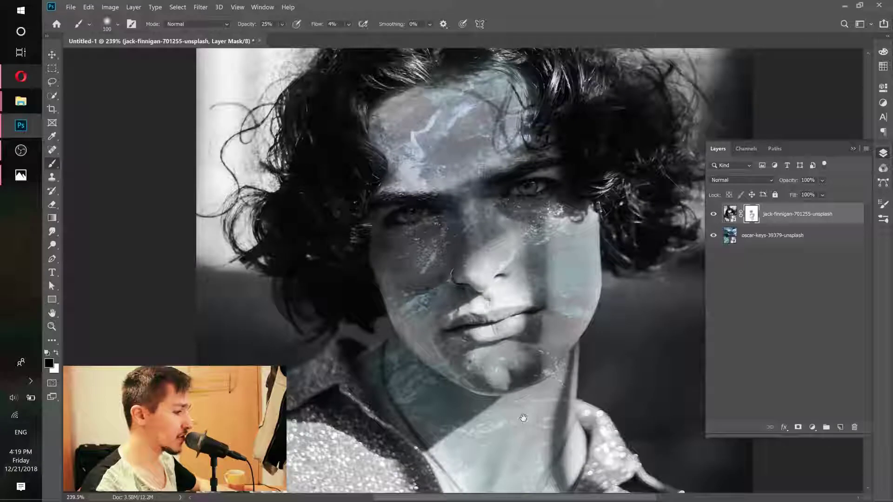
left_click_drag(526, 425, 517, 326)
mouse_move(556, 297)
left_mouse_down()
mouse_move(519, 400)
mouse_move(503, 321)
mouse_move(470, 346)
mouse_move(477, 323)
left_mouse_up()
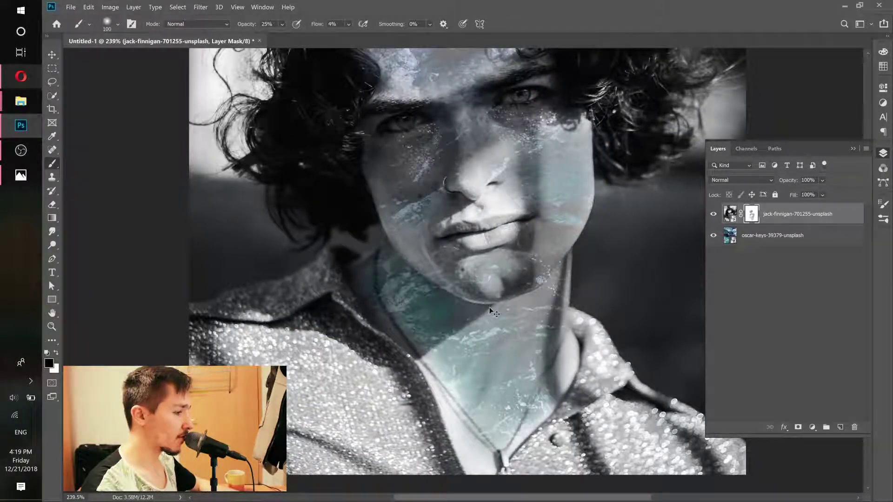
scroll(465, 279, "down", 8)
scroll(505, 296, "up", 5)
Step: Intensify the waves on the forehead, cheeks and chin with further soft mask strokes, and check the whole portrait
mouse_move(505, 296)
left_mouse_down()
mouse_move(533, 293)
mouse_move(503, 307)
mouse_move(493, 299)
left_mouse_up()
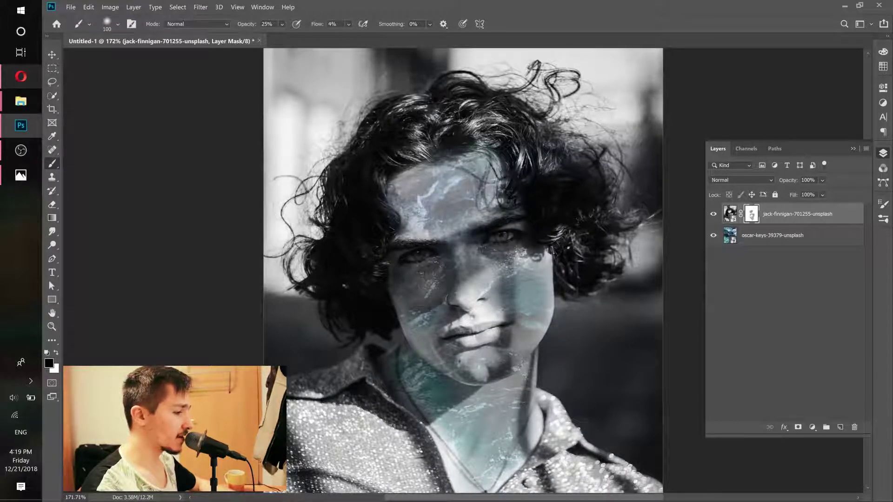
mouse_move(452, 174)
left_mouse_down()
mouse_move(439, 195)
mouse_move(477, 169)
mouse_move(412, 186)
mouse_move(454, 214)
left_mouse_up()
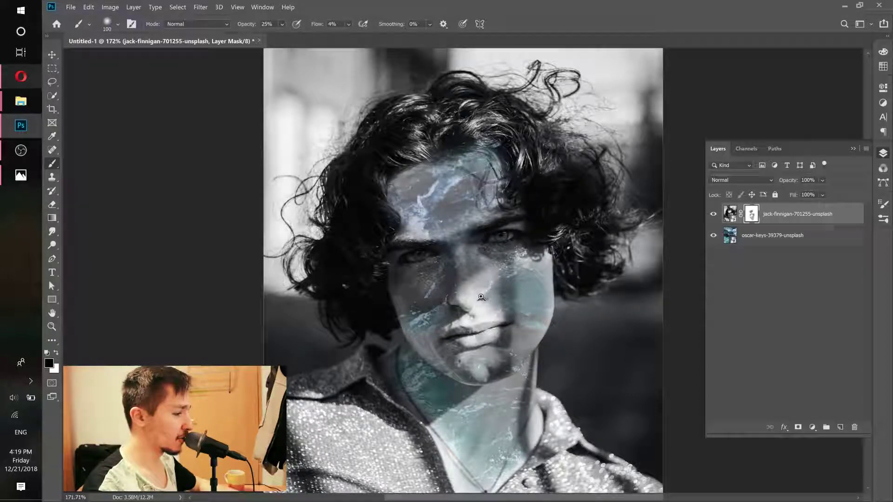
scroll(487, 302, "up", 3)
scroll(446, 270, "down", 5)
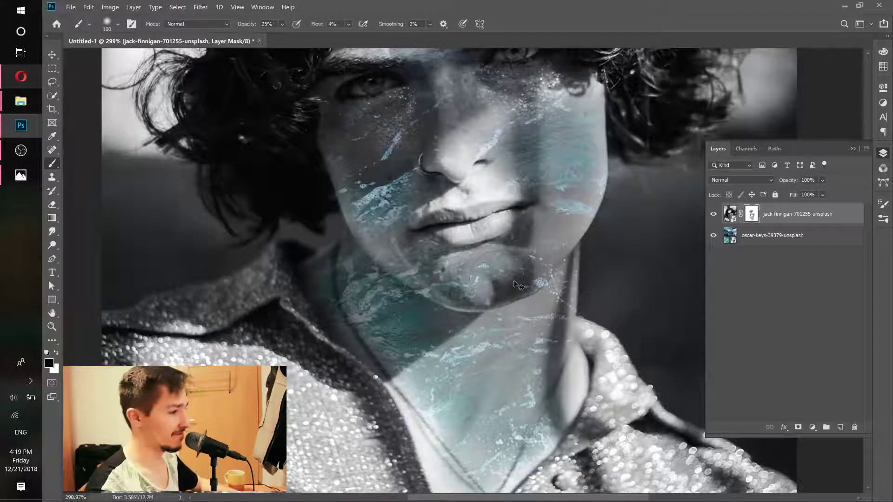
scroll(496, 279, "down", 3)
scroll(522, 305, "down", 2)
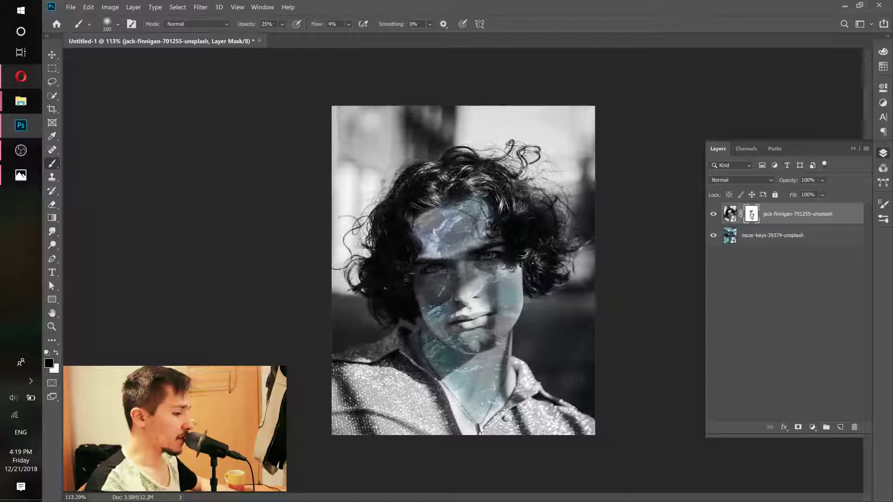
Step: Add final black mask strokes on the neck, the bright cheek and the forehead while viewing the full poster
mouse_move(491, 372)
left_mouse_down()
mouse_move(492, 400)
mouse_move(488, 368)
mouse_move(461, 391)
mouse_move(435, 363)
left_mouse_up()
left_click_drag(507, 285, 507, 315)
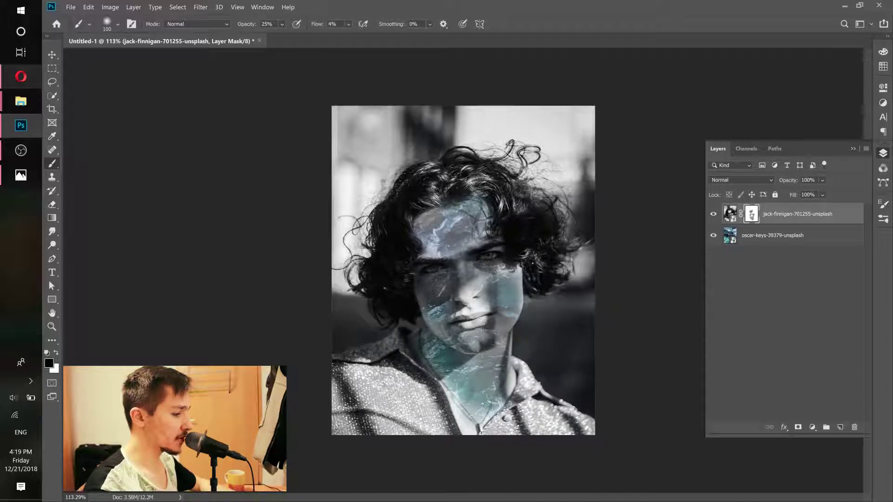
left_click_drag(424, 219, 464, 230)
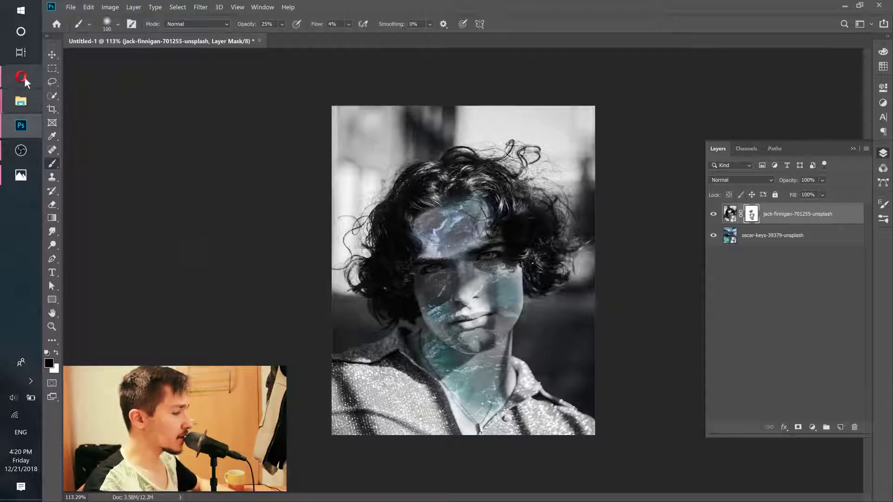
Step: Switch to the Opera browser and open the artist's Instagram gallery profile in a new tab
left_click(26, 82)
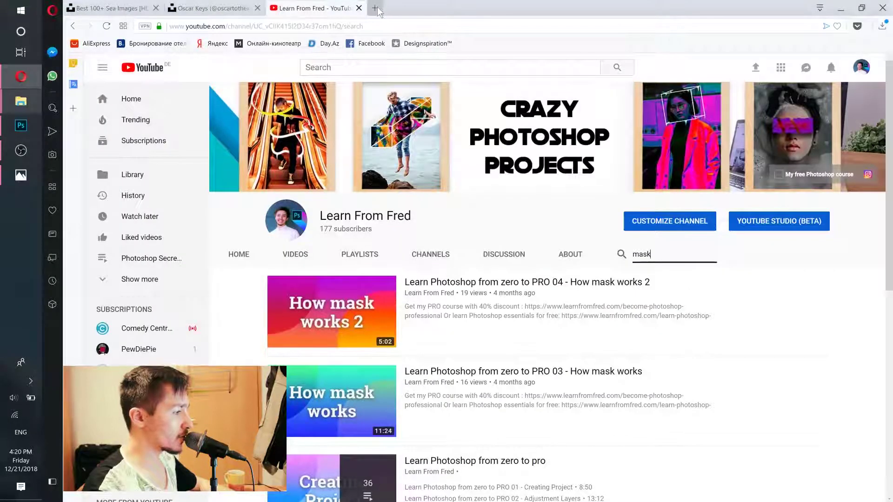
left_click(375, 8)
type("insta")
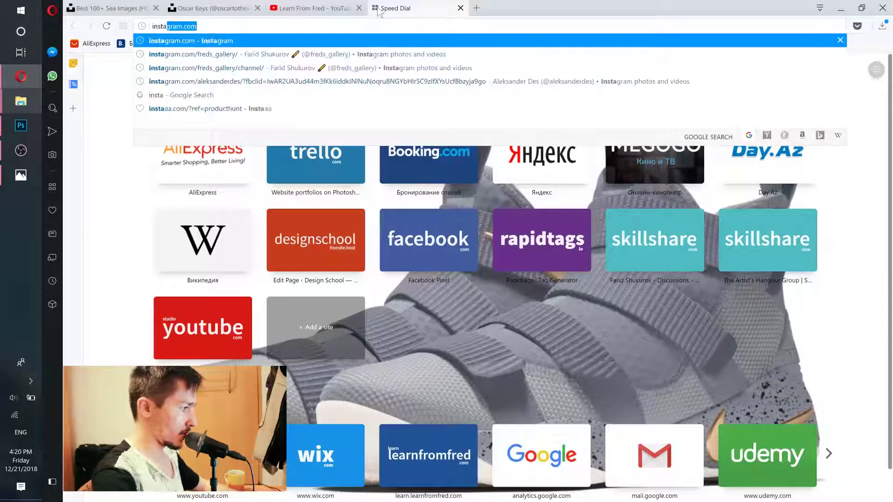
key("Down")
key("Return")
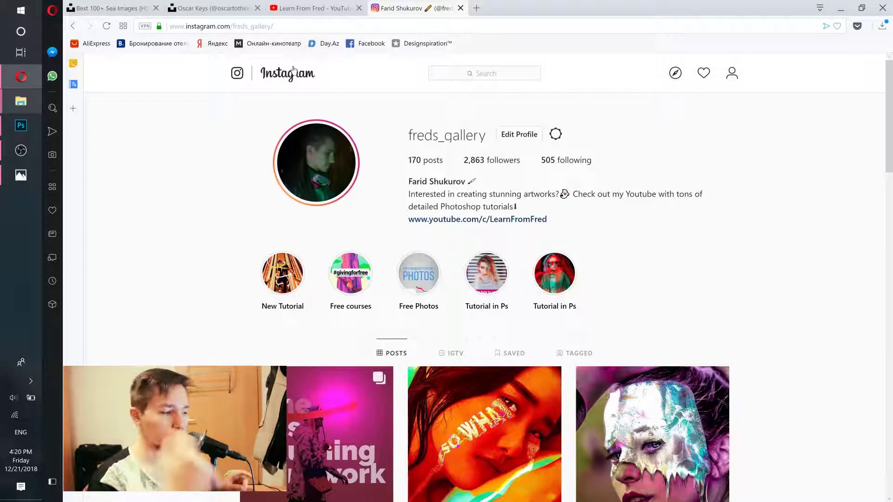
Step: Browse the posted artworks on the Instagram profile for examples of similar photo manipulations
scroll(815, 319, "down", 12)
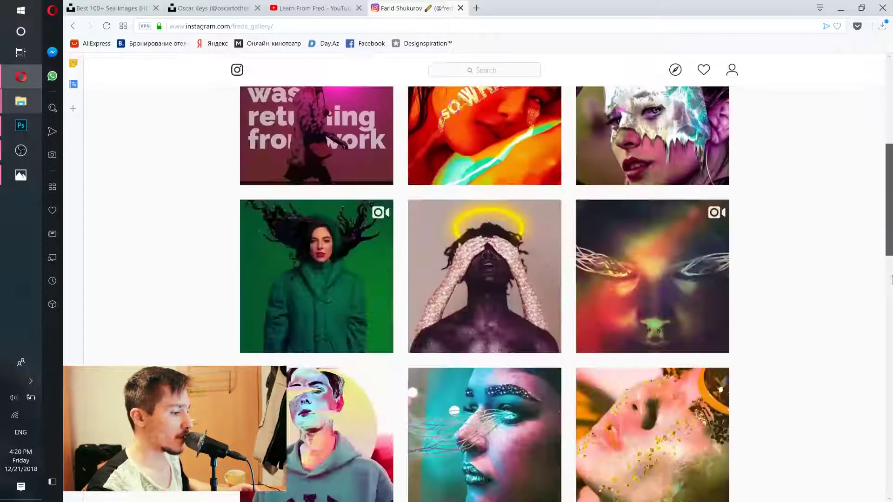
scroll(816, 319, "up", 2)
scroll(828, 218, "up", 12)
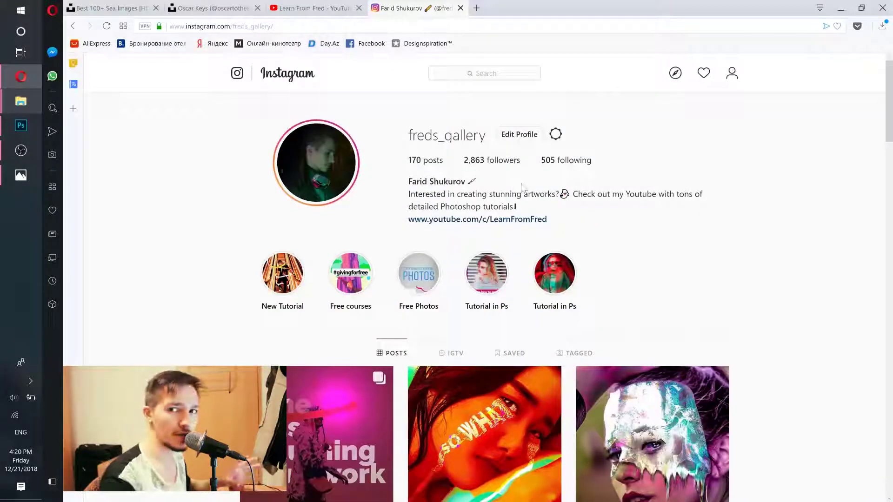
scroll(763, 135, "down", 15)
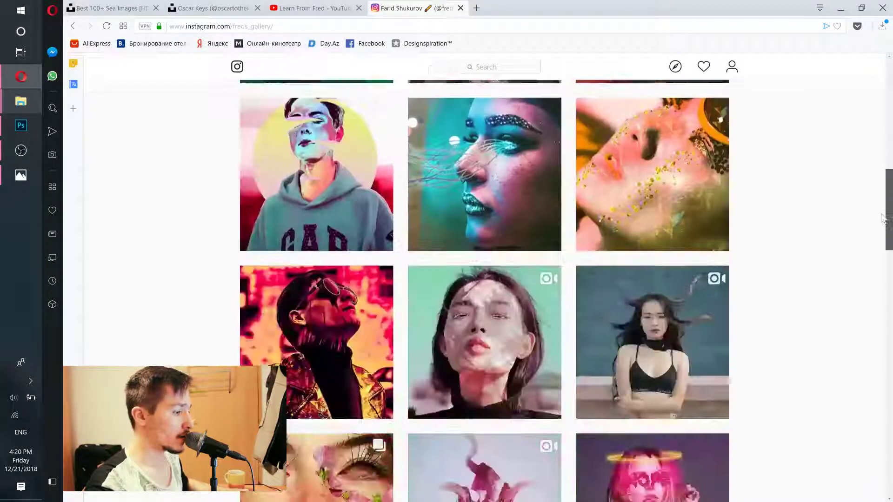
scroll(803, 272, "down", 15)
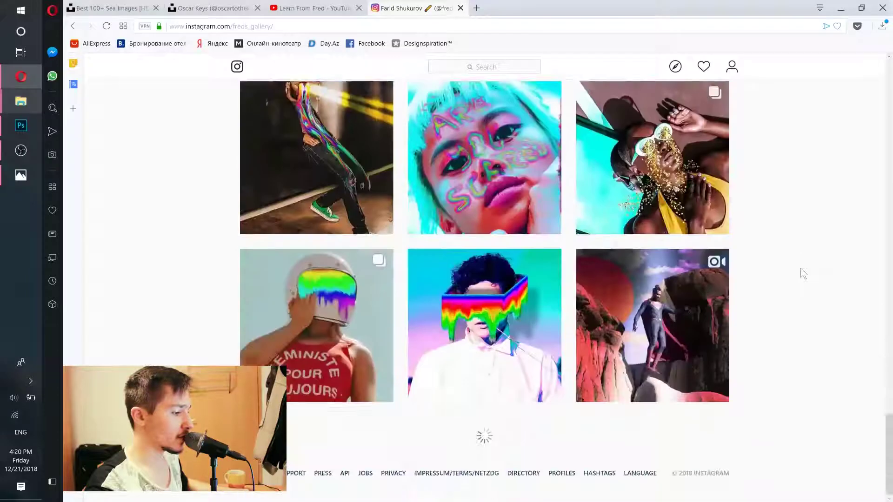
Step: Find and open the black-and-white portrait post with the blue ocean-textured face in the Instagram gallery
scroll(802, 273, "down", 7)
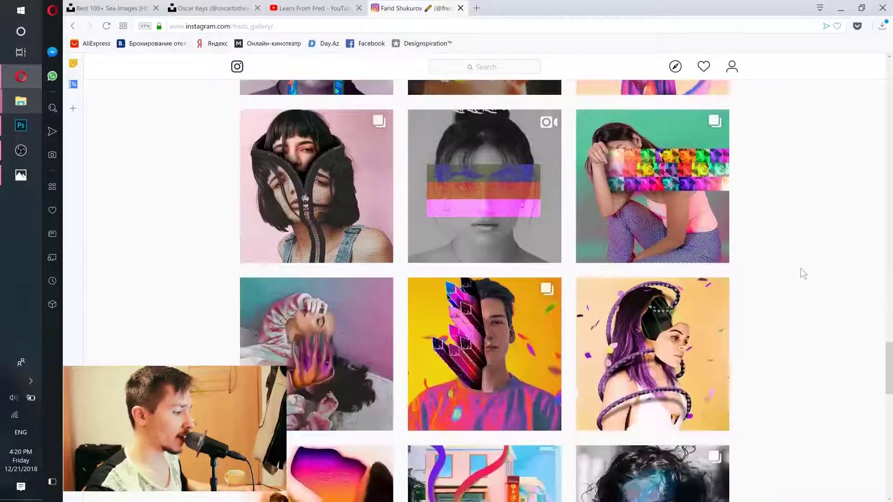
left_click(703, 294)
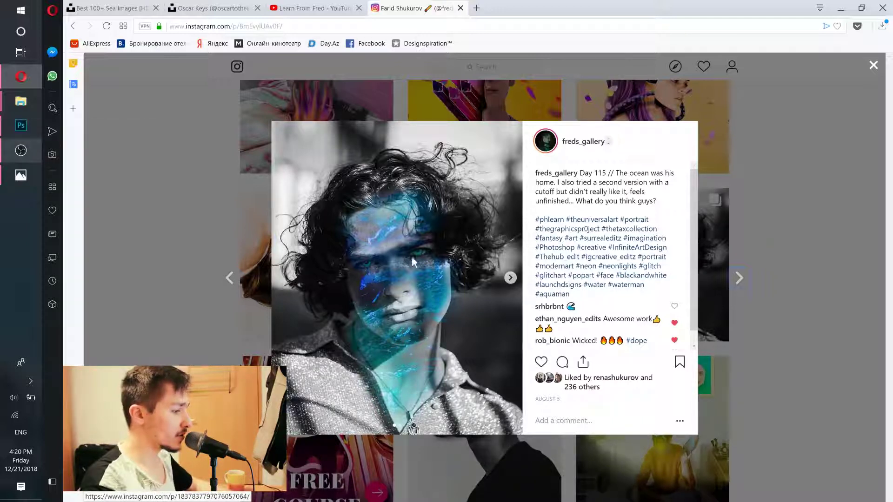
Step: Switch back to Photoshop and add two new empty layers above the masked portrait layer
left_click(21, 126)
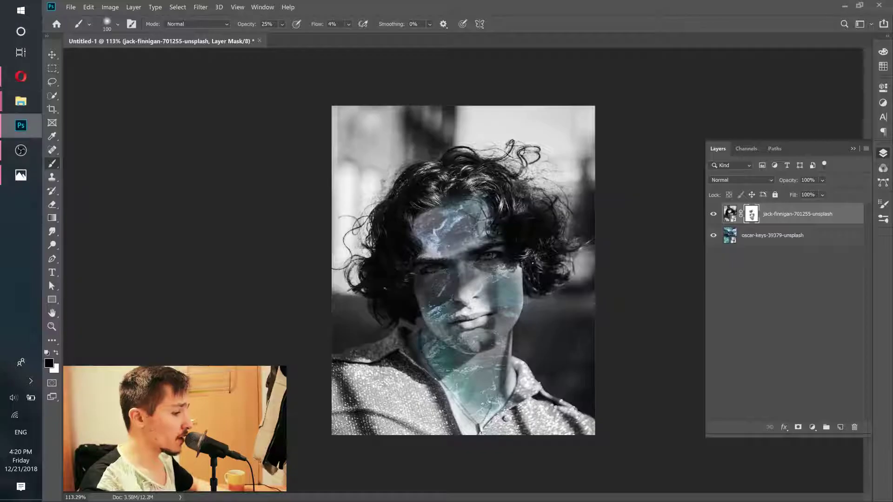
left_click_drag(504, 272, 522, 279)
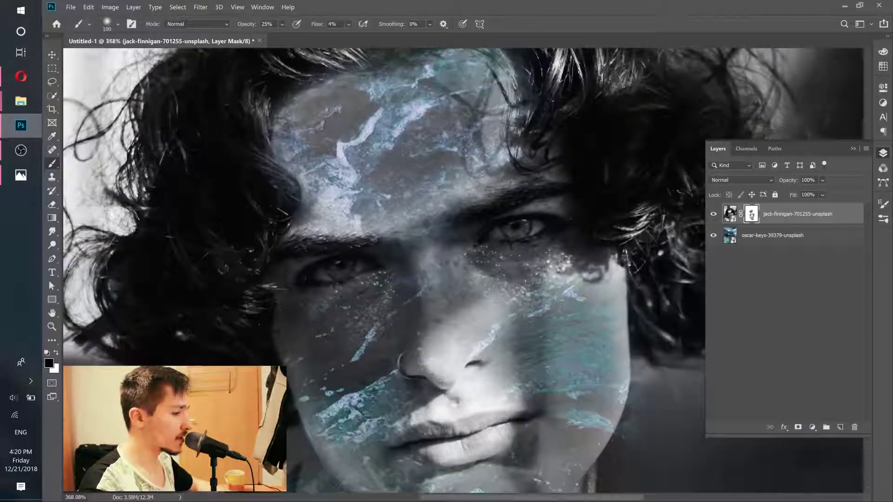
left_click(840, 427)
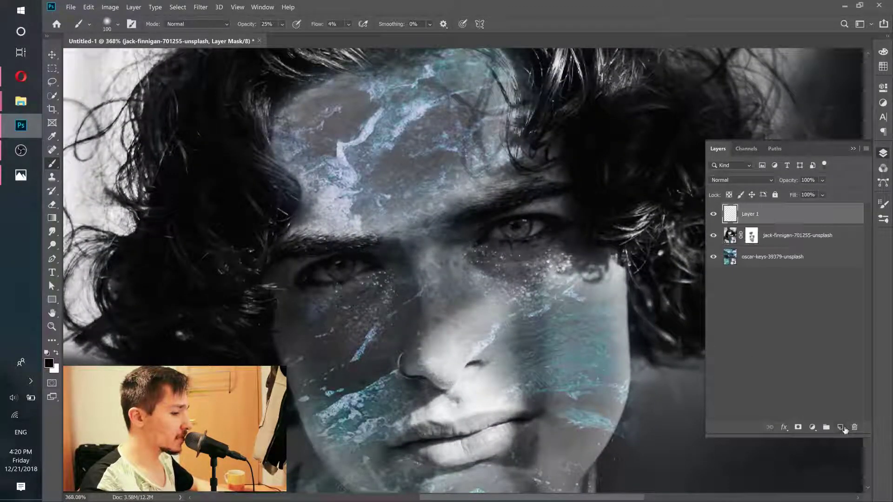
left_click(841, 427)
Step: Reduce the Soft Round brush to 22 px to fit the iris of the eye in the portrait
left_click_drag(321, 260, 405, 301)
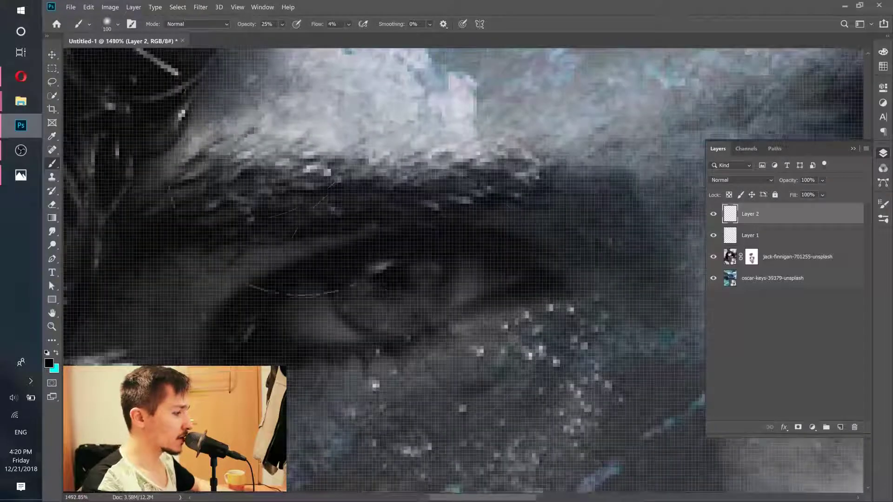
left_click(117, 24)
left_click(118, 24)
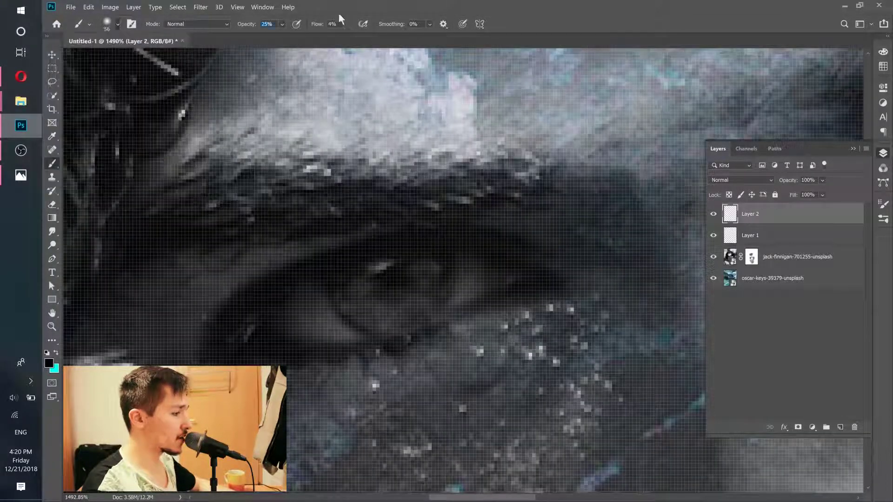
left_click(118, 24)
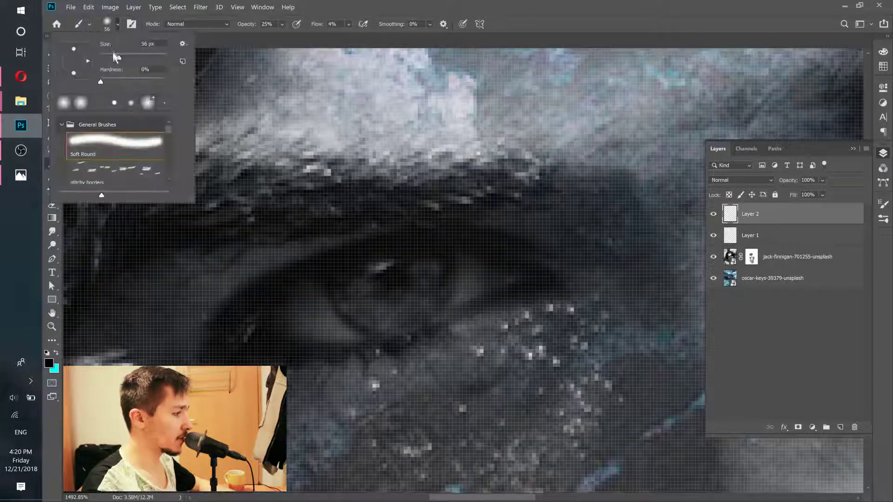
left_click(363, 3)
left_click_drag(394, 297, 351, 292)
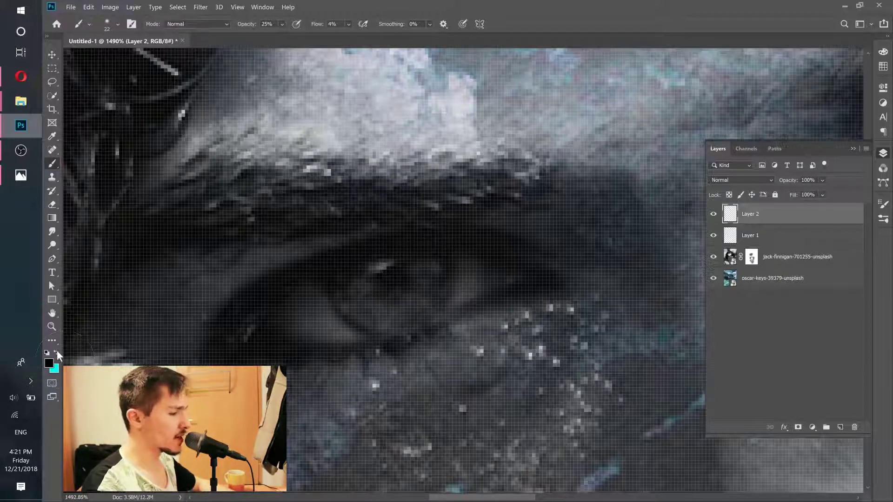
Step: Make cyan 00fff6 the foreground color and paint over both irises on the uppermost new layer
left_click(49, 363)
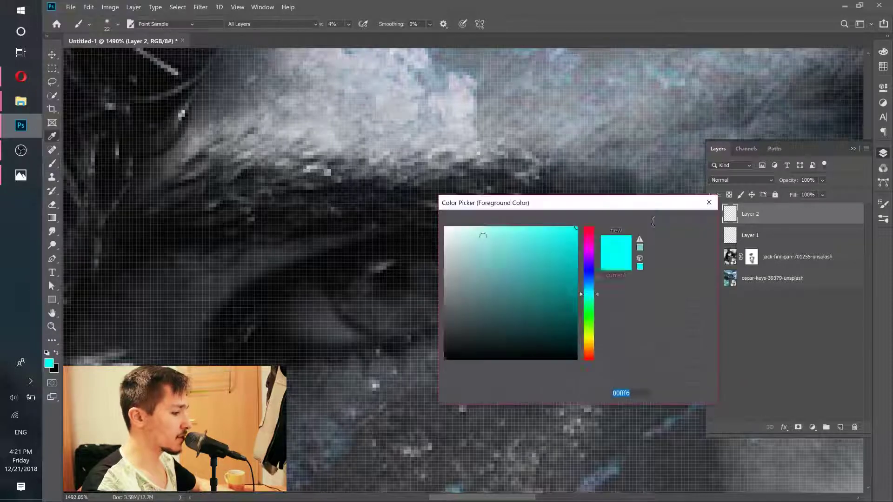
left_click(677, 222)
mouse_move(417, 265)
left_mouse_down()
mouse_move(400, 291)
mouse_move(419, 274)
mouse_move(362, 284)
mouse_move(401, 284)
mouse_move(422, 269)
mouse_move(458, 288)
left_mouse_up()
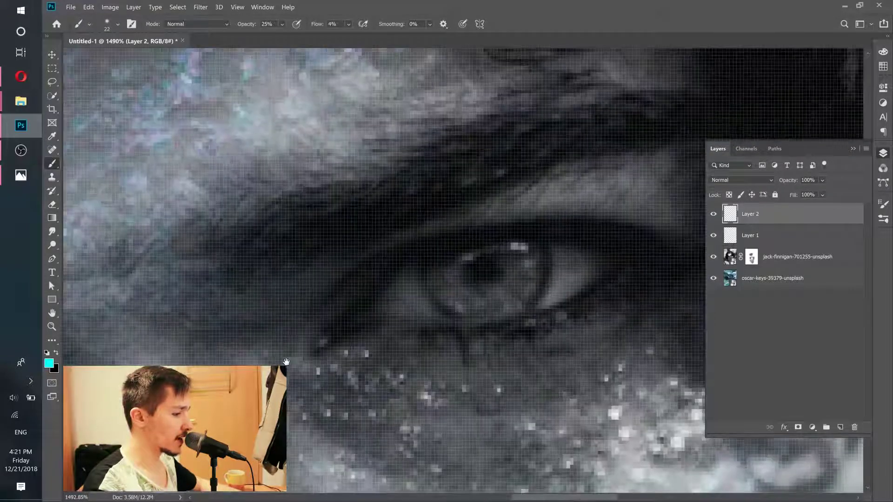
mouse_move(466, 246)
left_mouse_down()
mouse_move(493, 256)
mouse_move(486, 279)
mouse_move(469, 293)
mouse_move(493, 270)
mouse_move(484, 260)
mouse_move(455, 289)
mouse_move(428, 293)
left_mouse_up()
left_click_drag(482, 306, 472, 309)
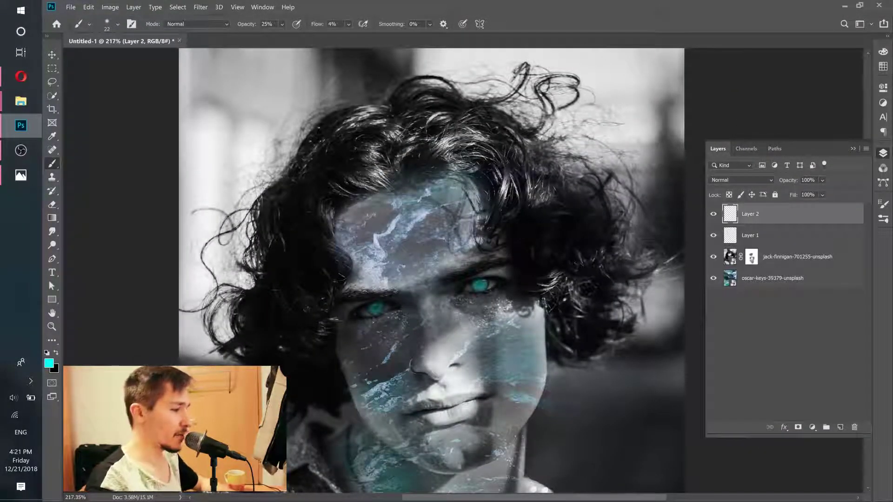
Step: Try the Lighten blend mode on the layer with the painted irises
left_click(735, 180)
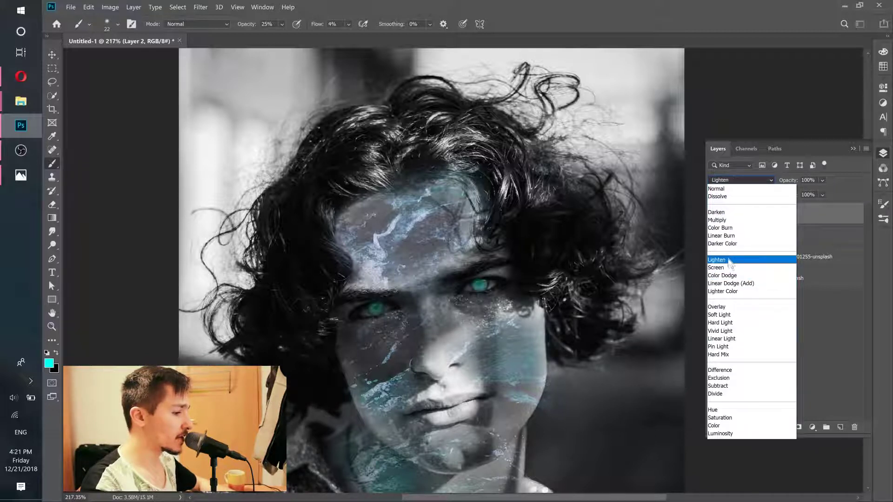
key("Escape")
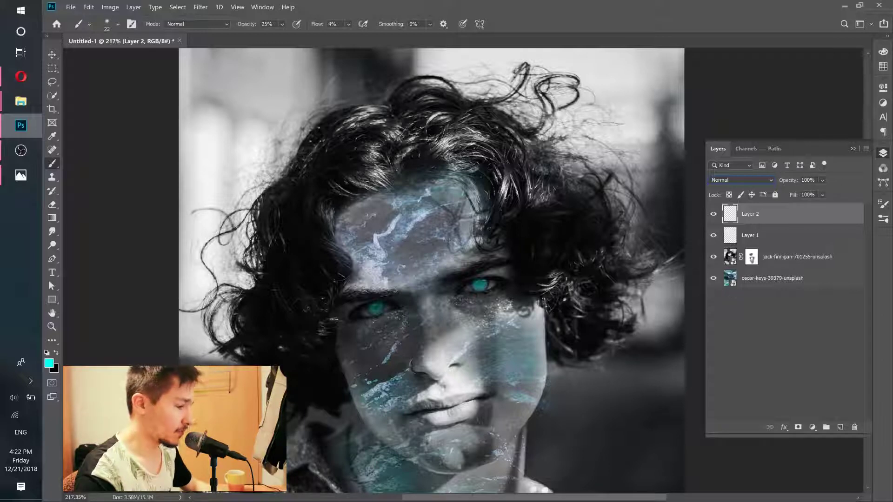
left_click(736, 180)
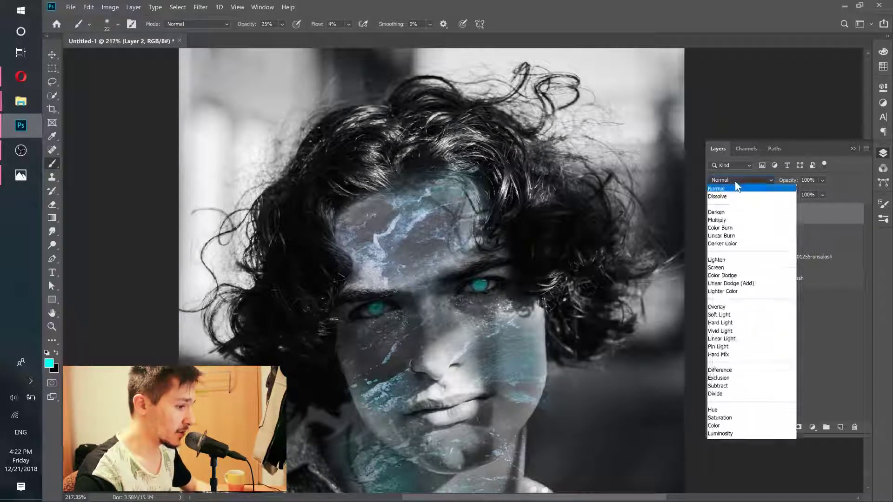
left_click(736, 181)
Step: Compare the darkening blend modes on the painted iris layer and set it to Darken
left_click_drag(437, 291, 452, 297)
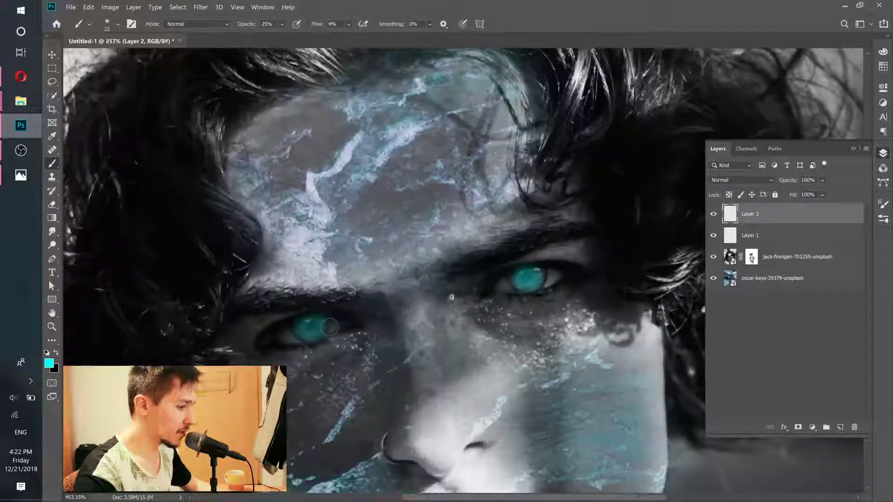
left_click(738, 181)
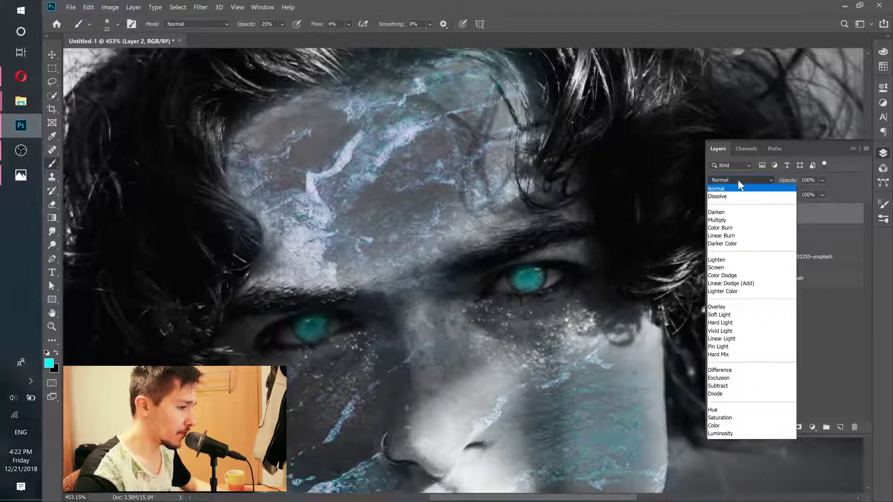
left_click(729, 213)
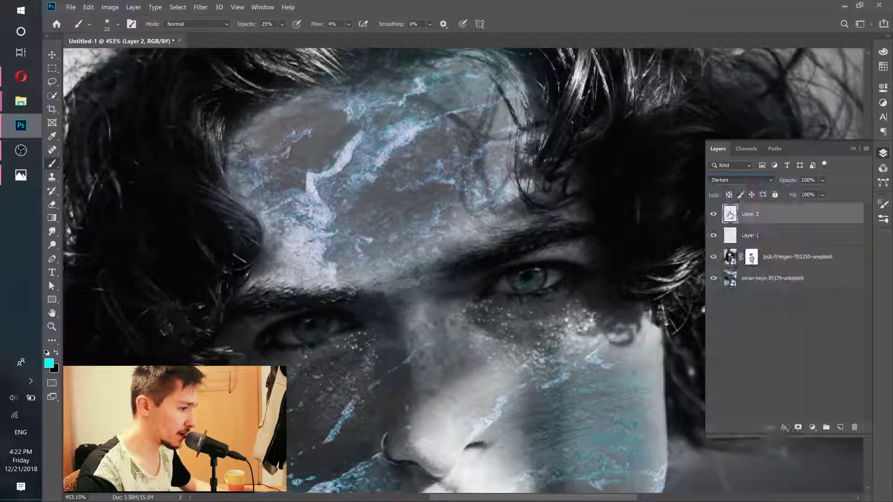
left_click(731, 181)
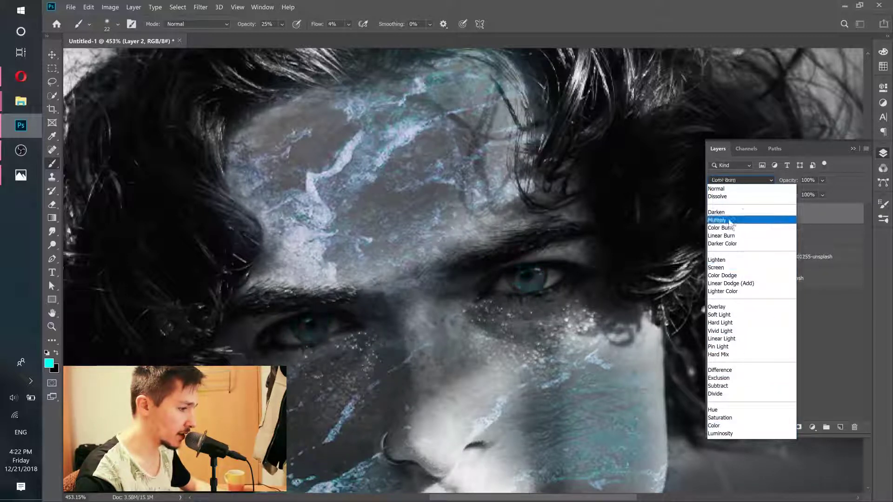
left_click(723, 212)
Step: Strengthen the cyan color of both irises with additional soft brush strokes on the Darken layer
scroll(411, 321, "up", 5)
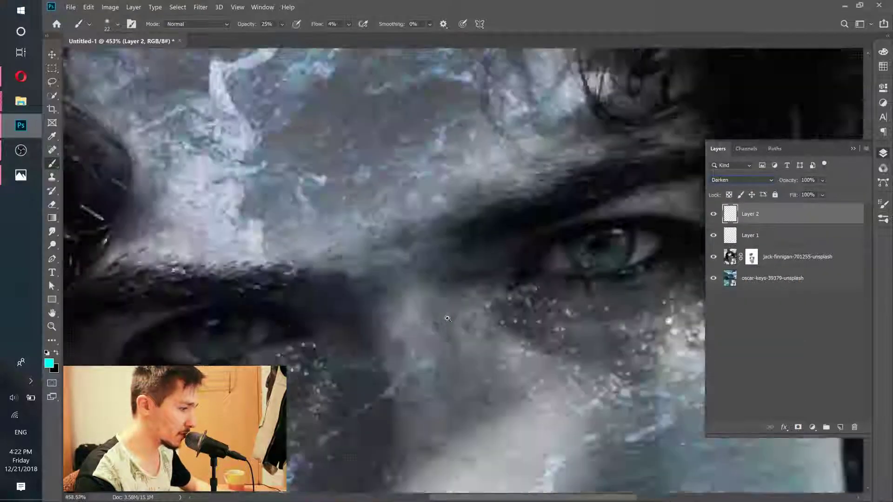
scroll(410, 321, "up", 3)
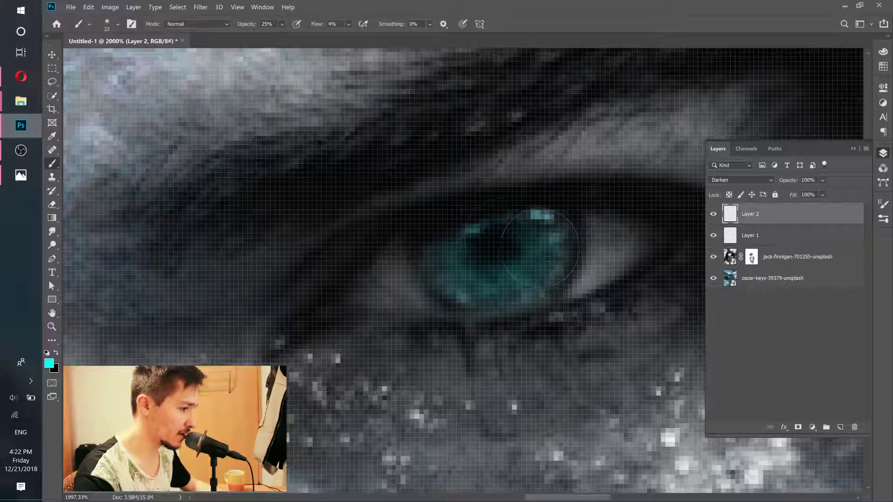
left_click_drag(349, 333, 579, 266)
left_click_drag(307, 347, 642, 307)
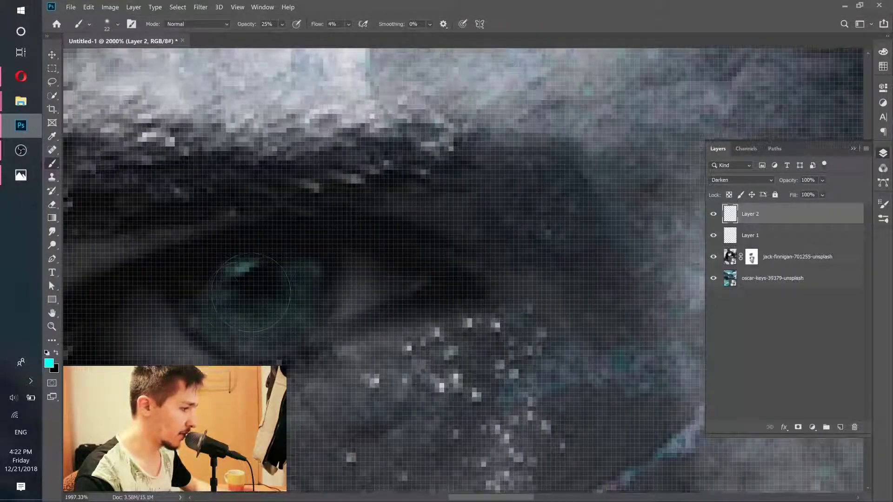
left_click_drag(430, 272, 398, 280)
left_click_drag(515, 317, 512, 314)
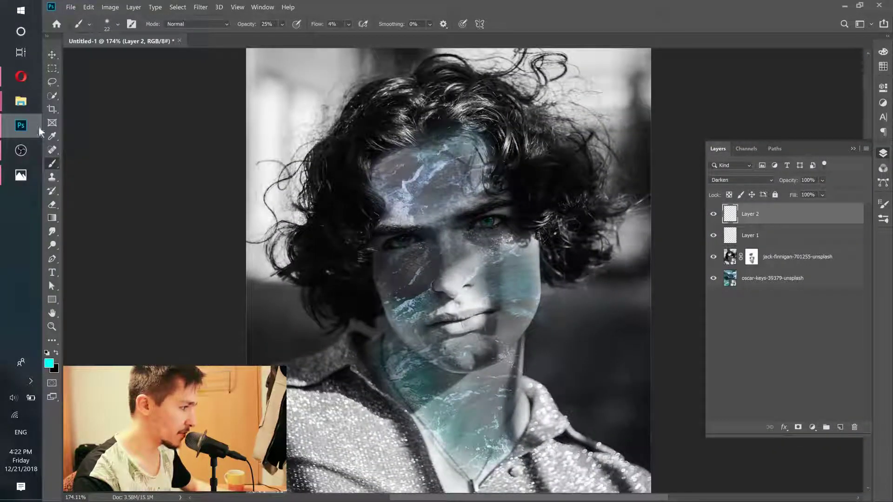
Step: Switch to the Opera browser to examine the colors of the reference ocean portrait, and return to Photoshop
left_click(21, 77)
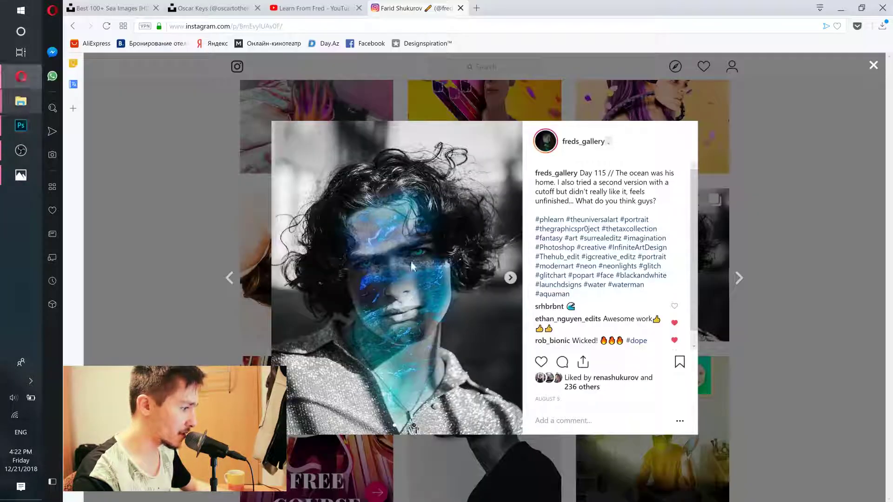
left_click(841, 8)
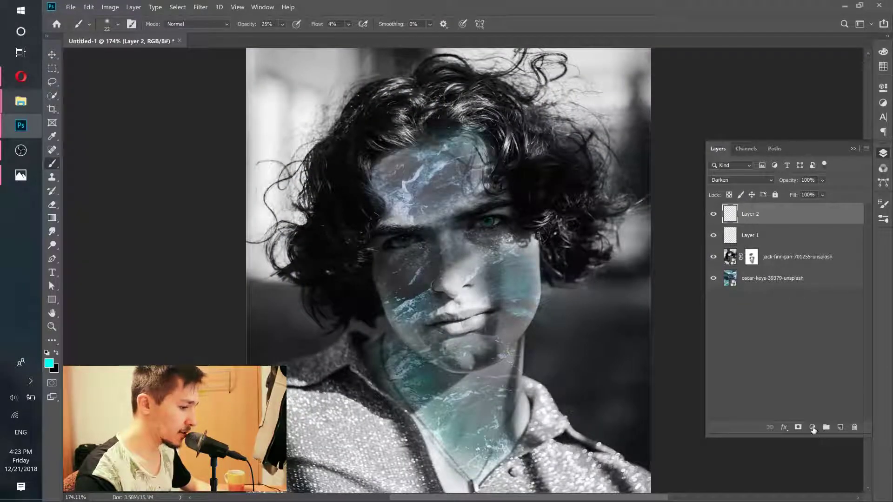
Step: Add a Hue/Saturation adjustment layer above all layers with Saturation +63 and Hue +2, and return to the layer list
left_click(813, 428)
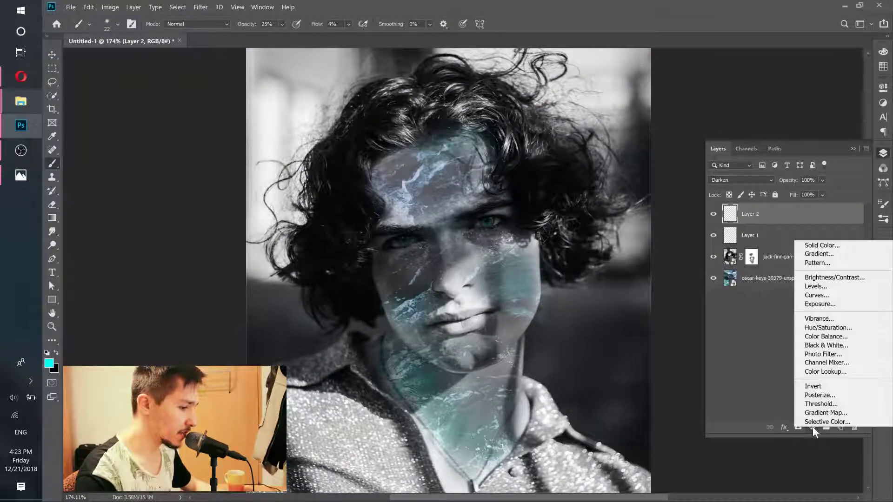
left_click(814, 328)
left_click_drag(801, 179, 835, 181)
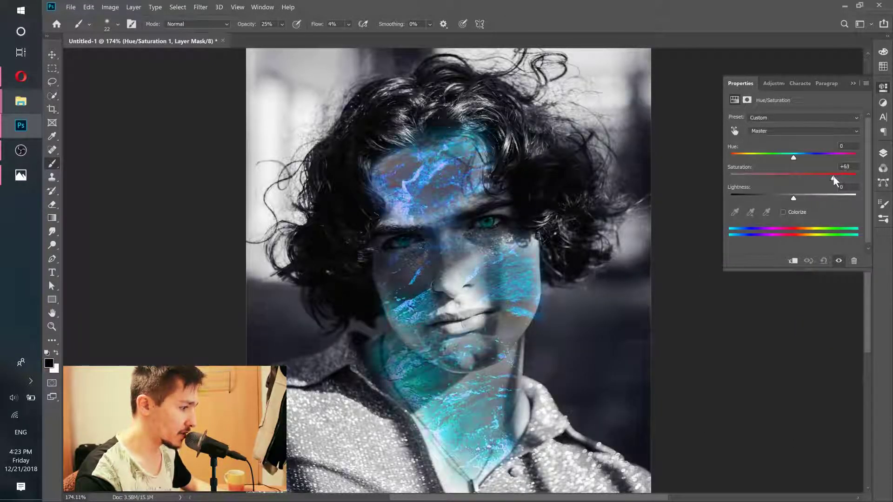
scroll(491, 227, "down", 3)
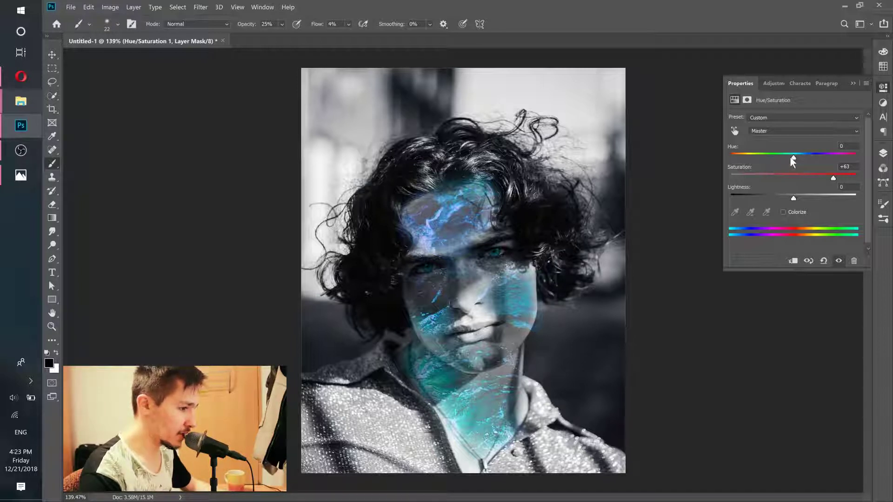
mouse_move(793, 155)
left_mouse_down()
mouse_move(723, 158)
mouse_move(845, 159)
mouse_move(775, 159)
mouse_move(791, 159)
left_mouse_up()
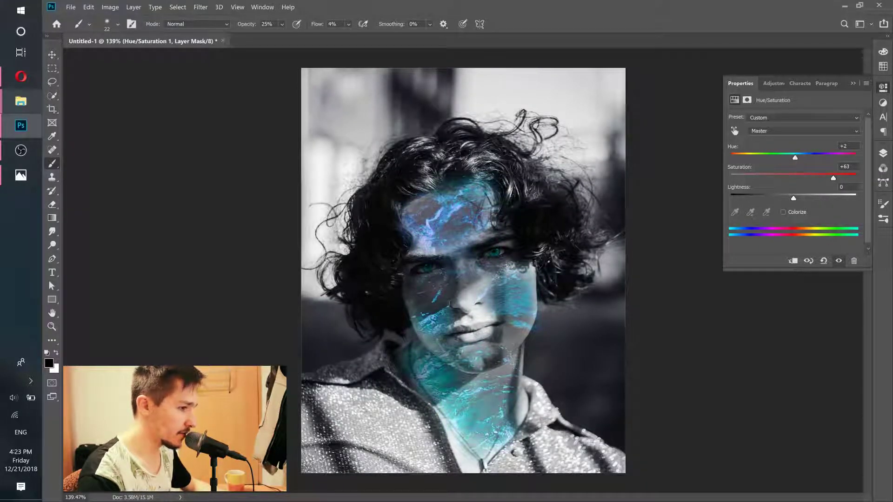
left_click(884, 154)
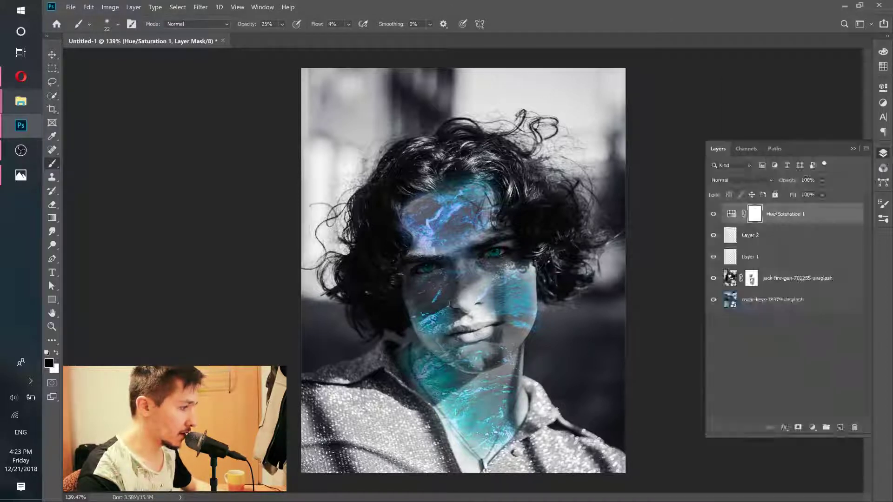
Step: Bring up the Instagram reference post in Opera again to compare it with the more saturated poster
left_click(21, 76)
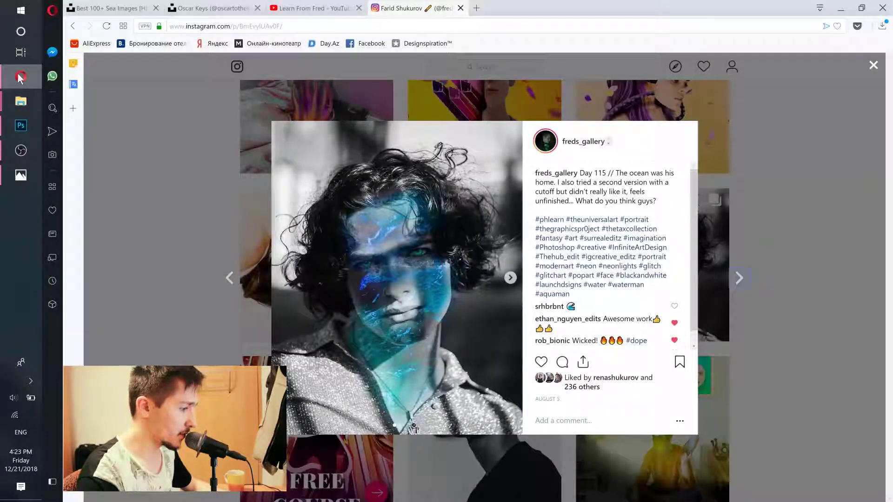